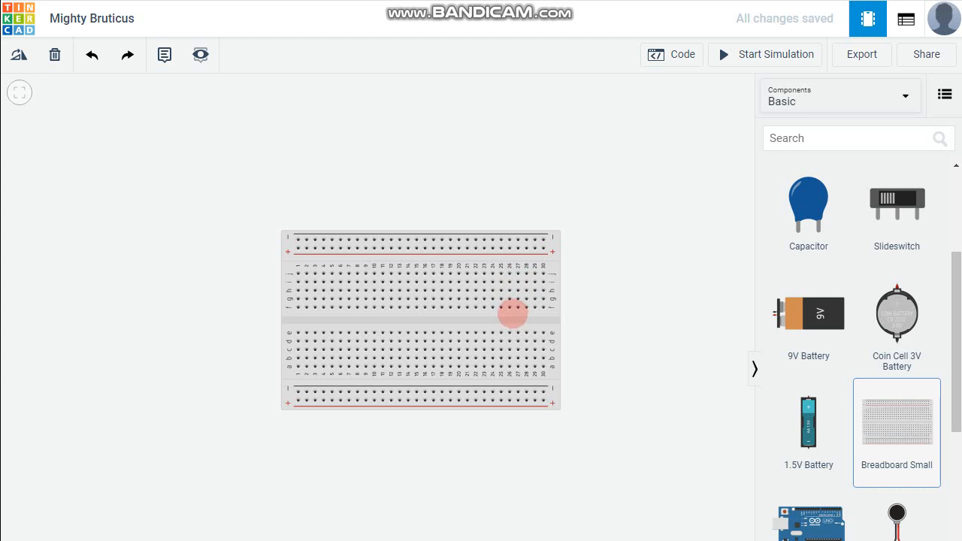
Add a 9V battery beside the column 1 end of the small breadboard
scroll(567, 329, "up", 2)
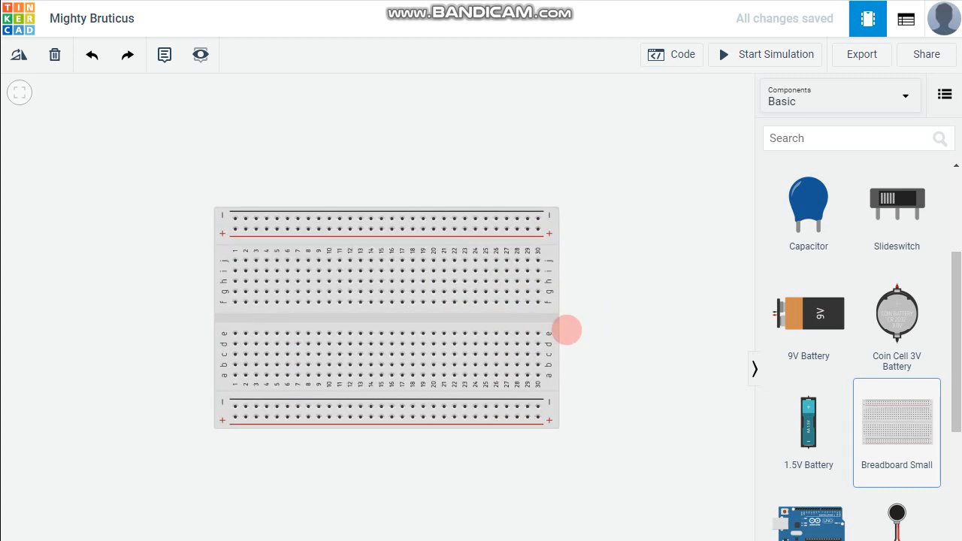
scroll(567, 330, "up", 1)
left_click_drag(599, 326, 701, 330)
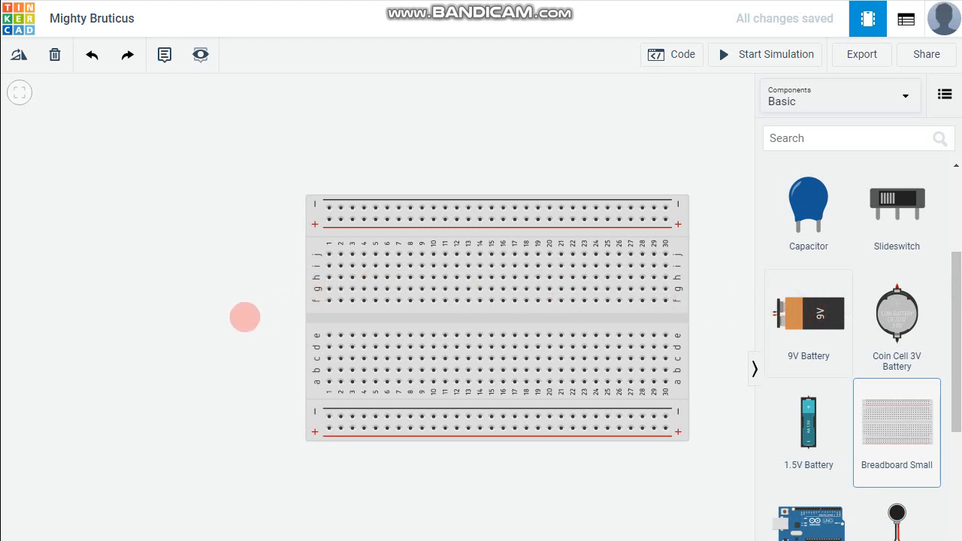
left_click(245, 317)
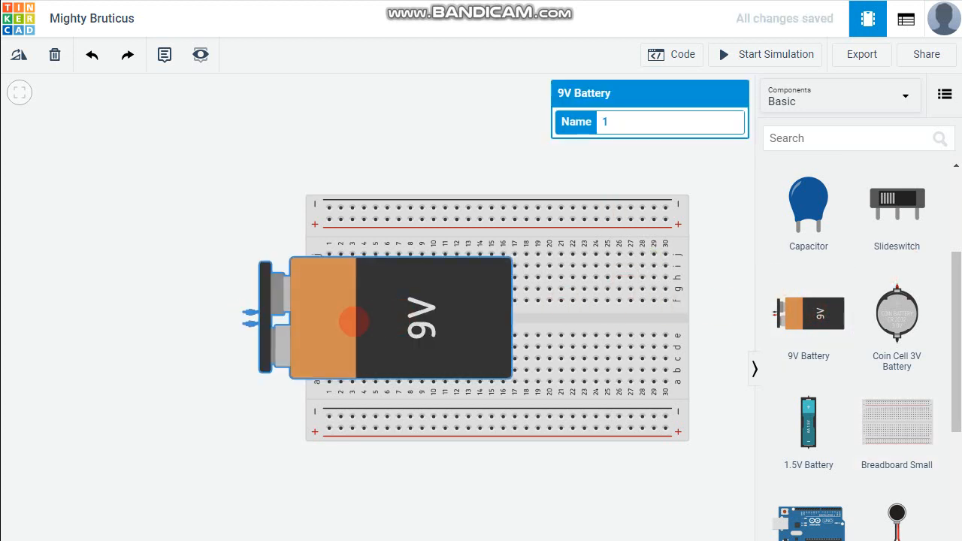
left_click_drag(354, 322, 173, 307)
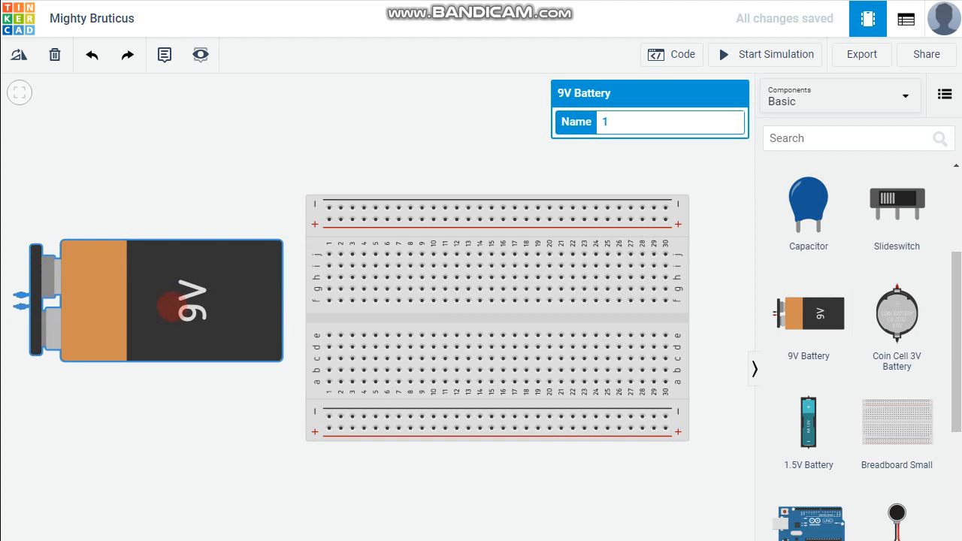
left_click(457, 276)
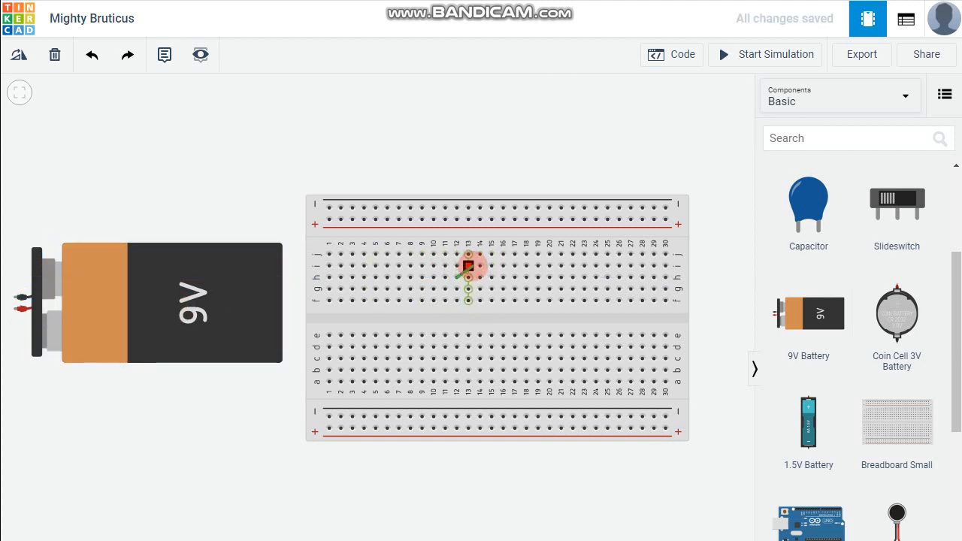
key("Escape")
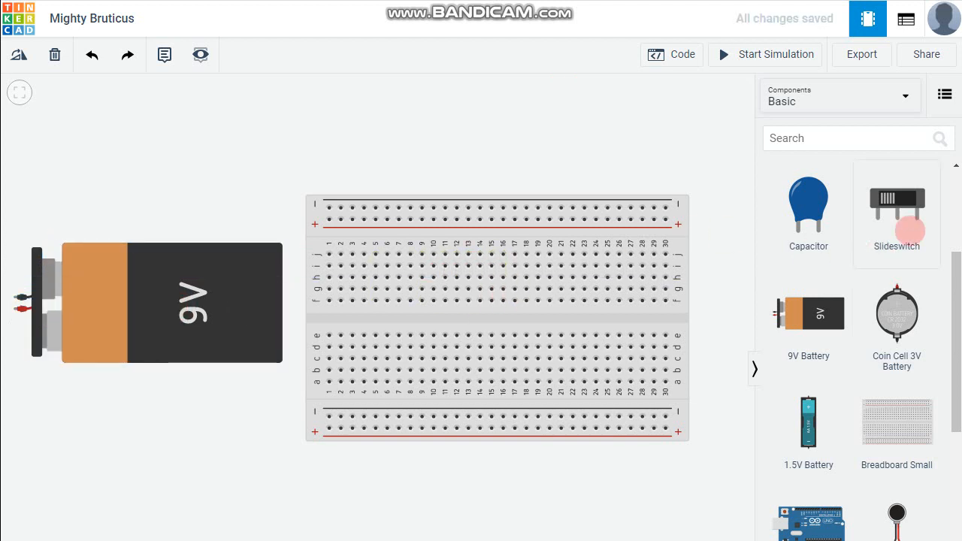
Add a resistor and a red LED above the breadboard
left_click_drag(949, 279, 949, 198)
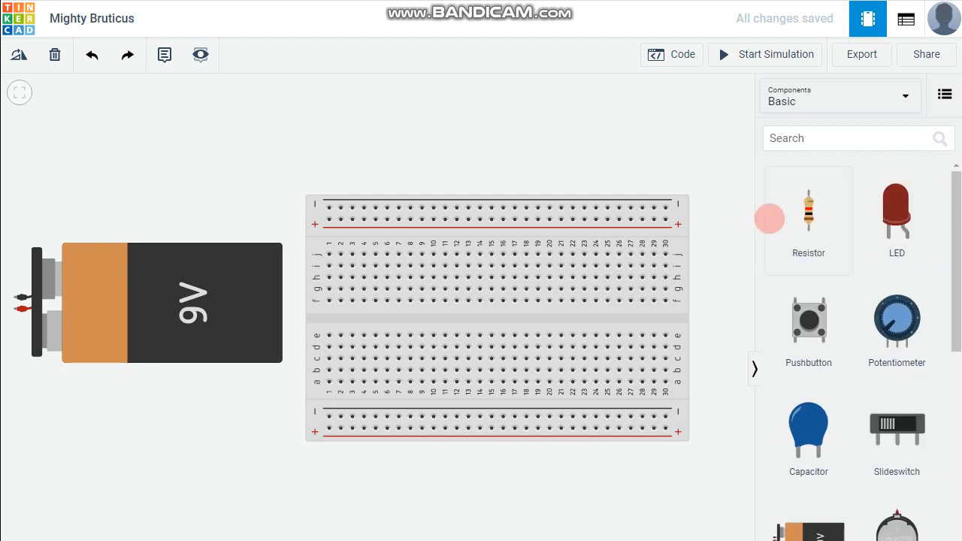
left_click_drag(799, 211, 533, 131)
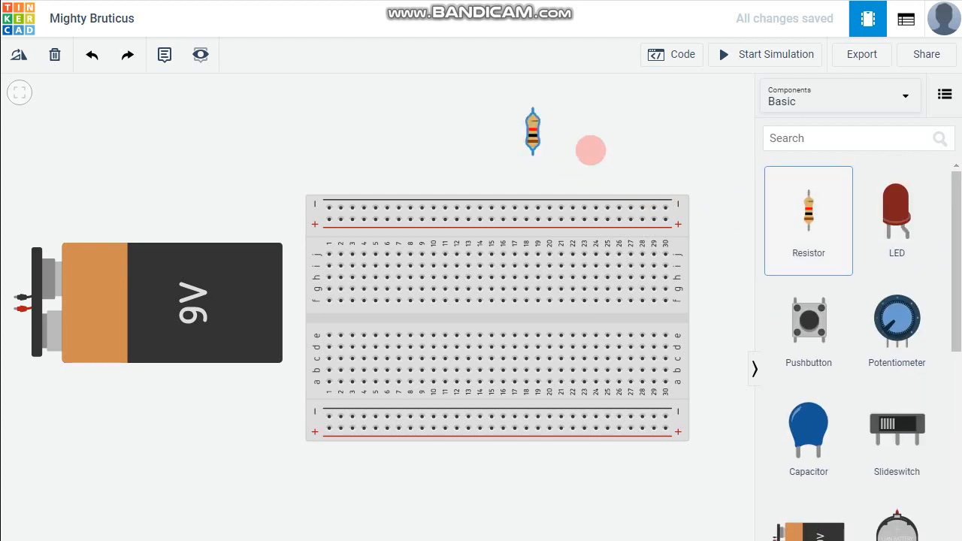
left_click(898, 218)
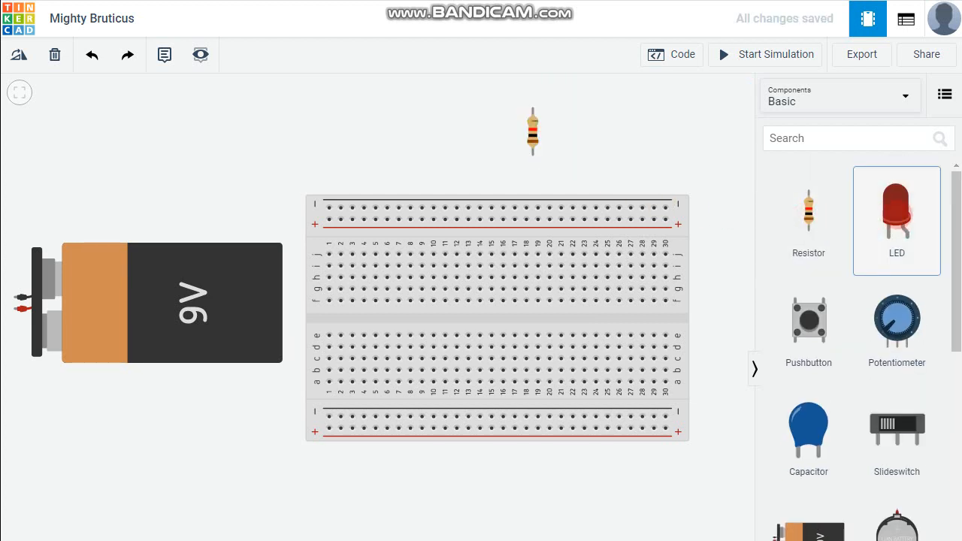
left_click(425, 137)
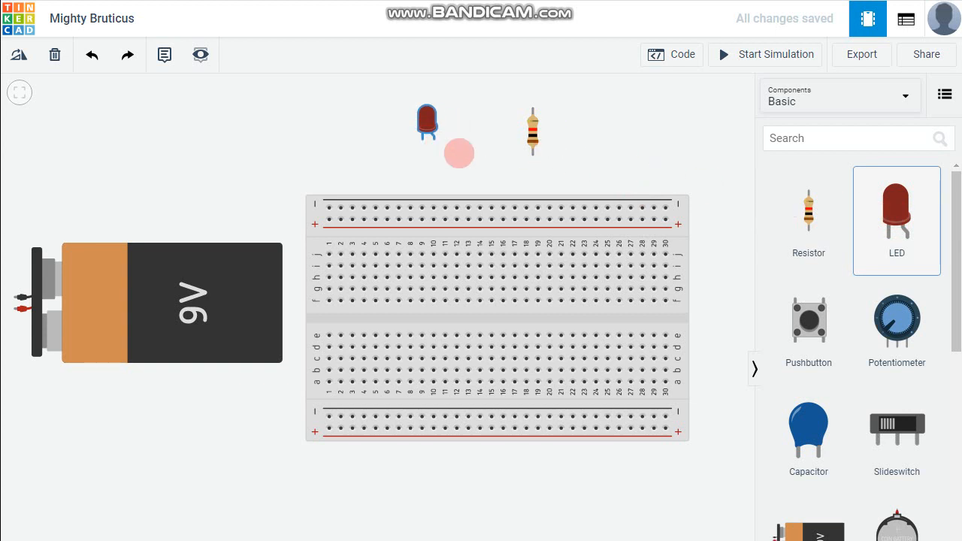
left_click(491, 180)
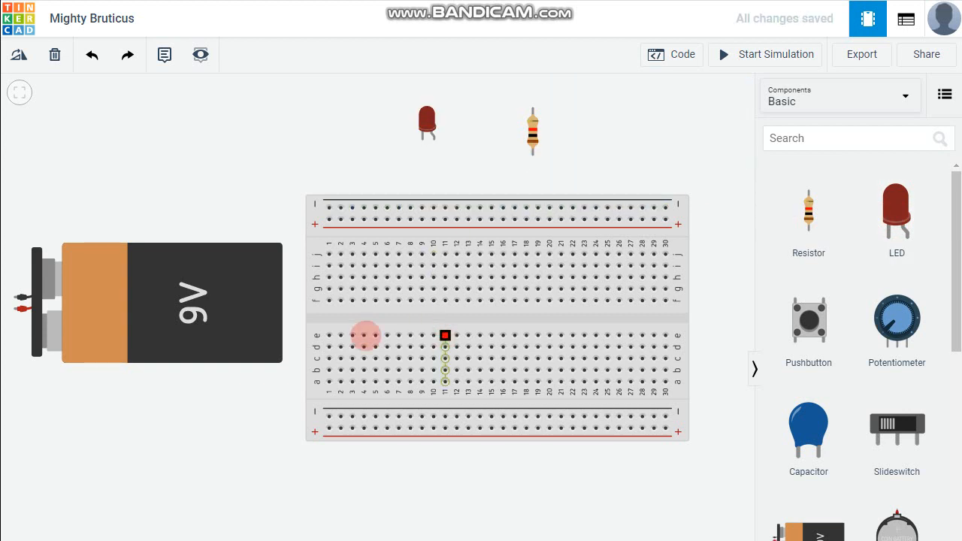
Rearrange the layout so the 9V battery sits beside the breadboard's column 30 end, its terminals level with the lower power rails
left_click_drag(218, 314, 211, 472)
left_click(411, 344)
key("Escape")
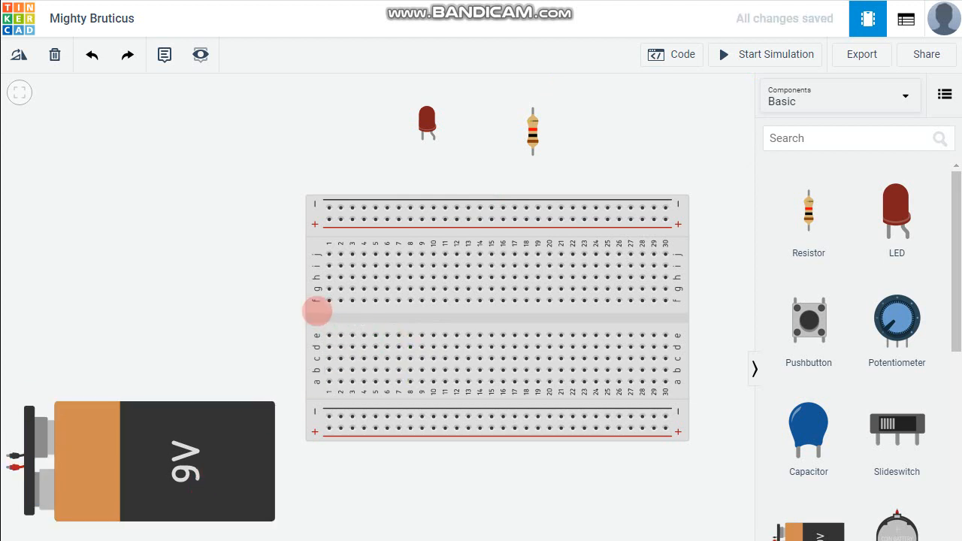
left_click_drag(372, 315, 116, 252)
left_click(344, 421)
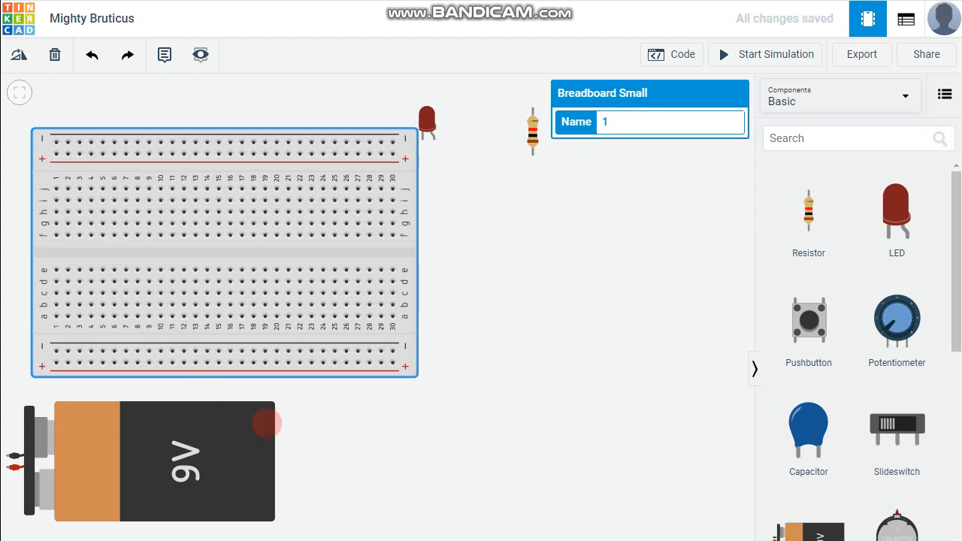
left_click_drag(231, 435, 664, 333)
left_click(610, 486)
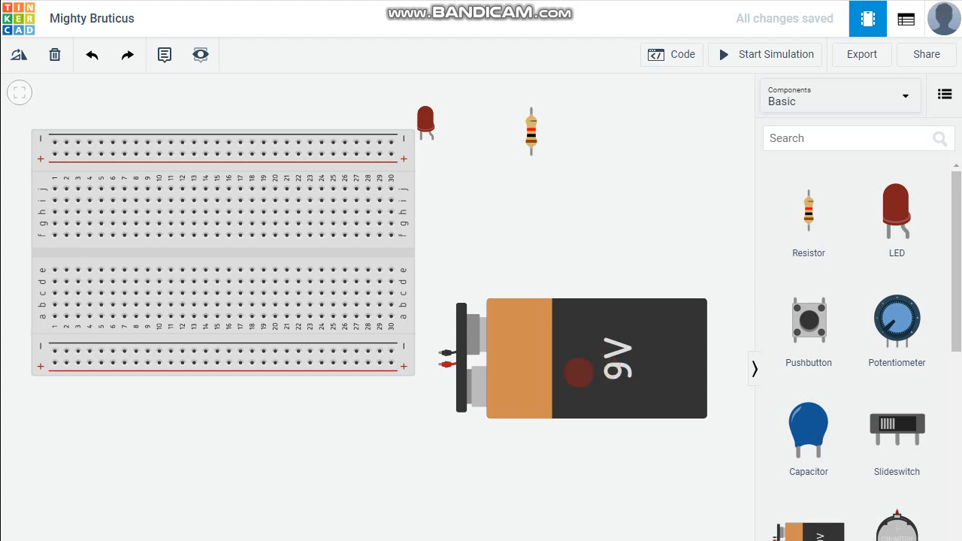
Wire the battery's positive and negative terminals to the lower positive and negative rails at column 30
left_click(440, 365)
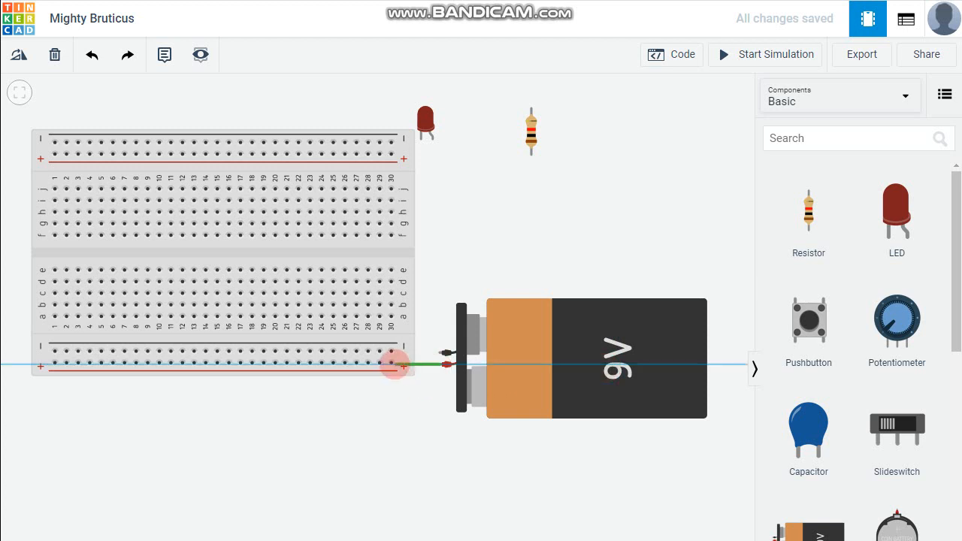
left_click(391, 363)
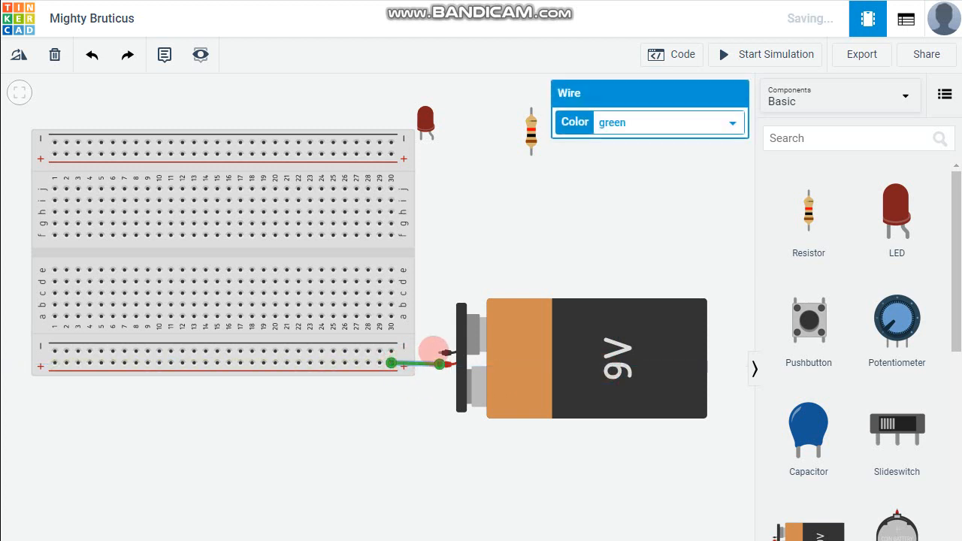
left_click(443, 352)
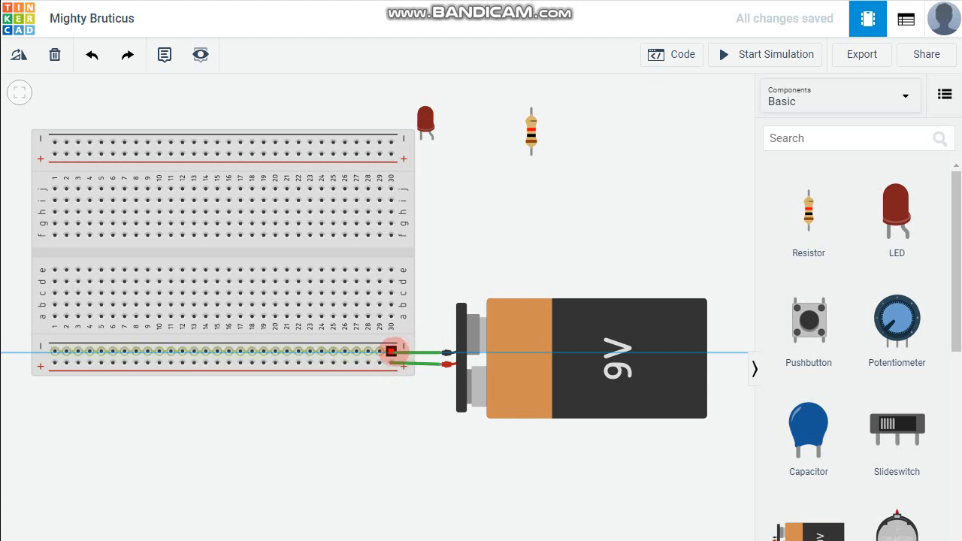
left_click(391, 351)
left_click(418, 424)
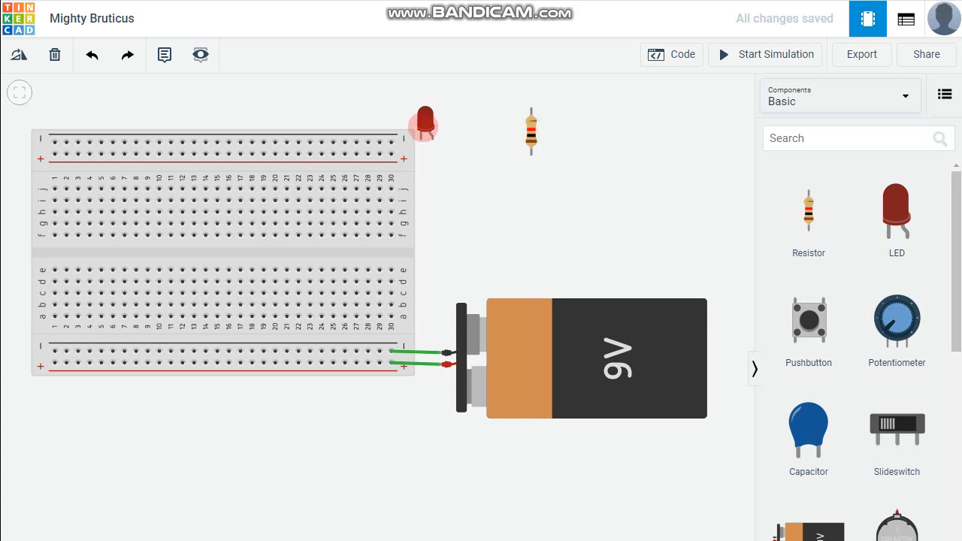
Place the resistor upright on the breadboard in column 26, spanning rows a to e
left_click(425, 120)
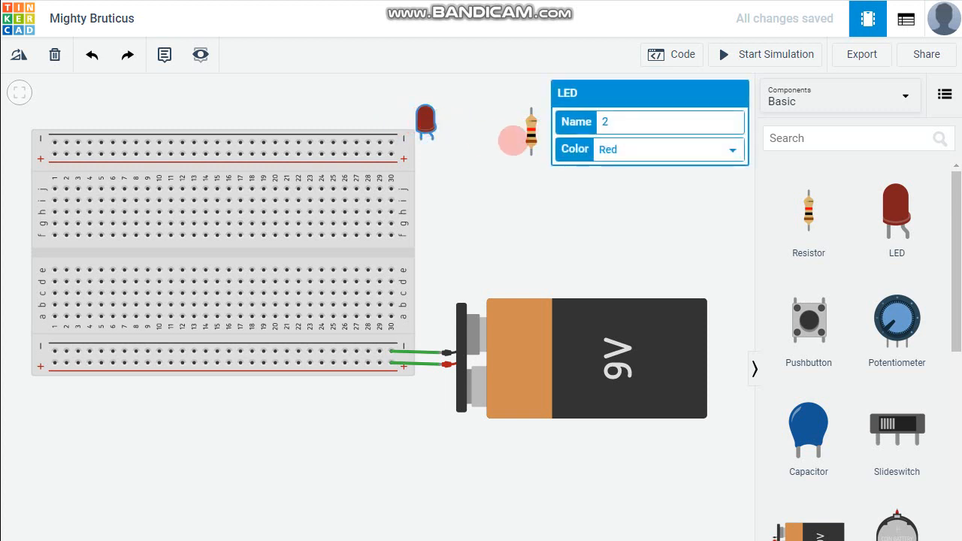
left_click(531, 132)
left_click_drag(530, 132, 345, 292)
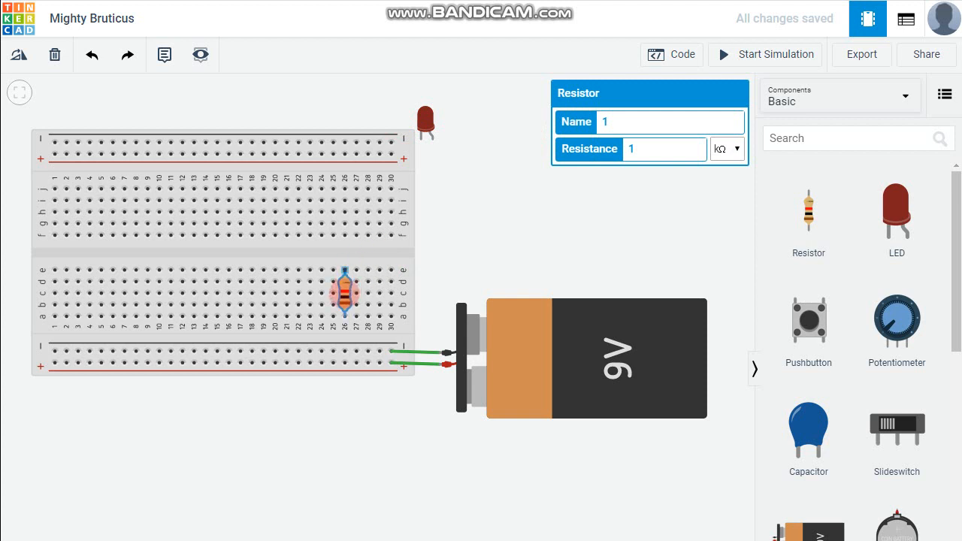
left_click(429, 269)
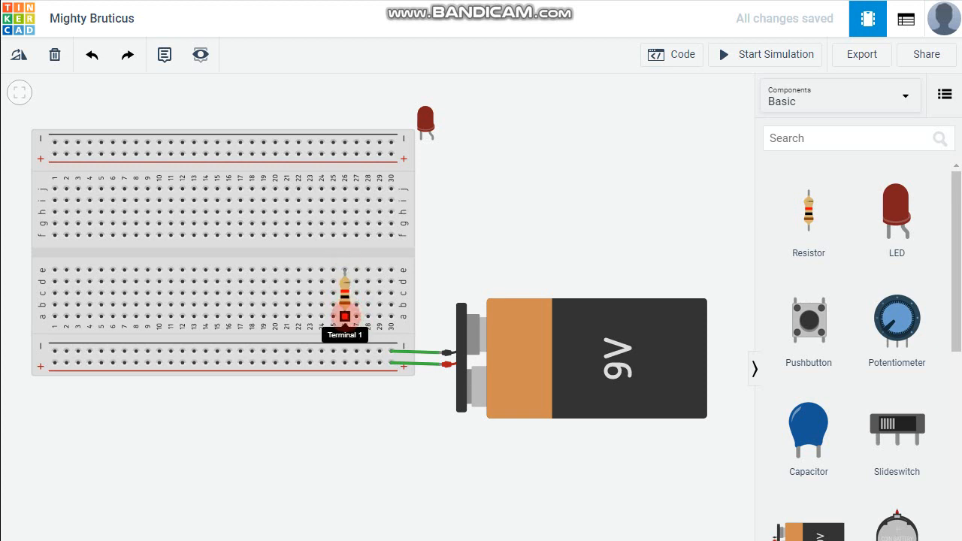
Rotate the resistor a quarter turn clockwise so it spans columns 24 to 28 in row c
left_click(345, 316)
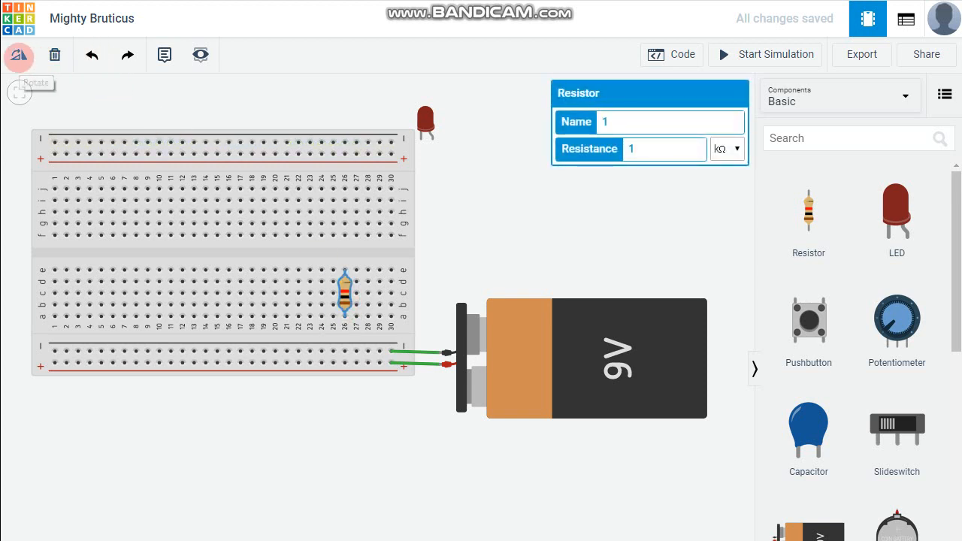
left_click(18, 55)
left_click(18, 55)
left_click(18, 54)
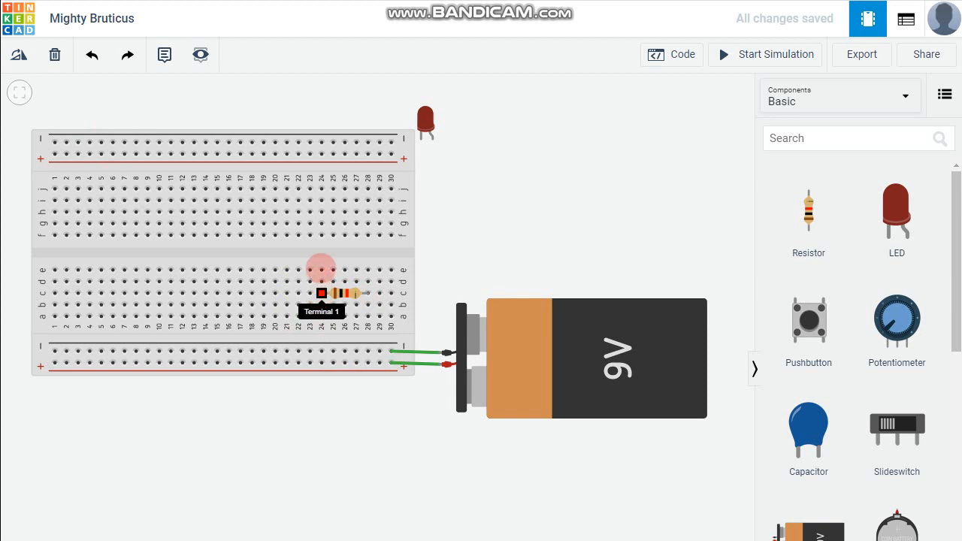
left_click_drag(368, 292, 368, 316)
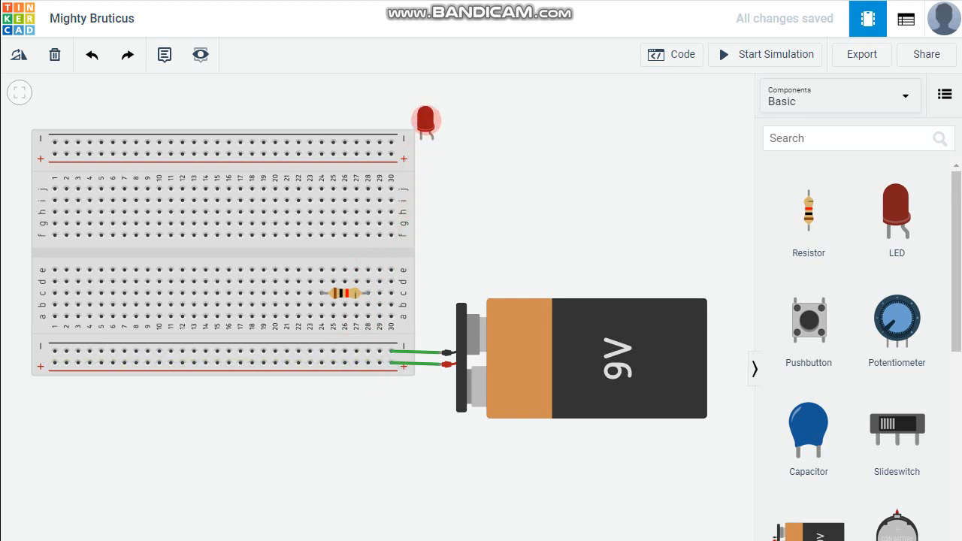
Move the LED clear of the breadboard and wire hole a28 to the lower negative rail and a24 to the lower positive rail
left_click_drag(426, 124, 498, 226)
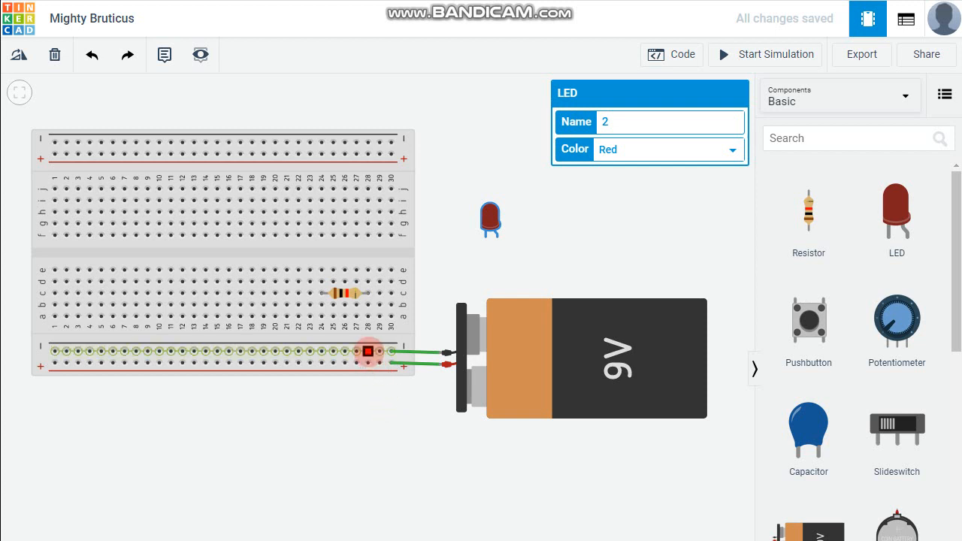
left_click(368, 351)
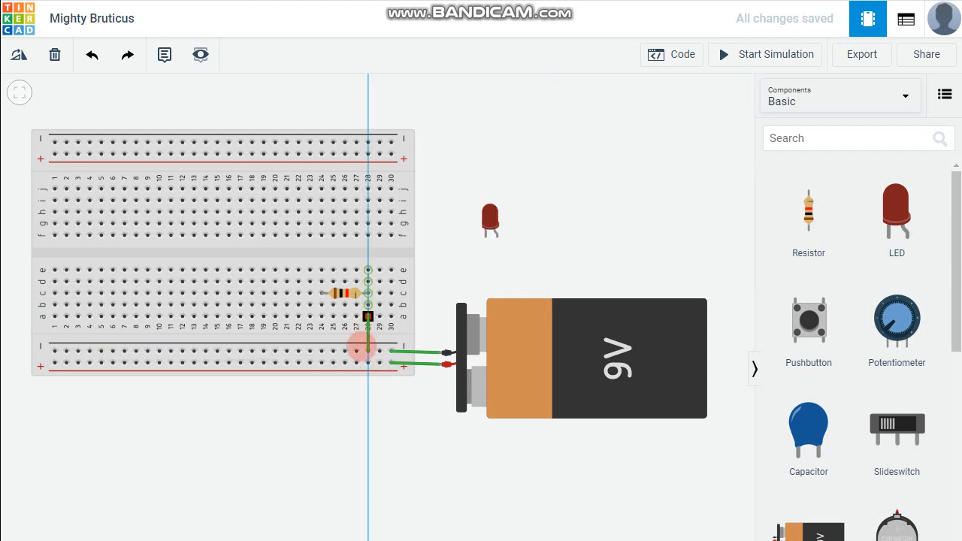
left_click(368, 317)
left_click(322, 363)
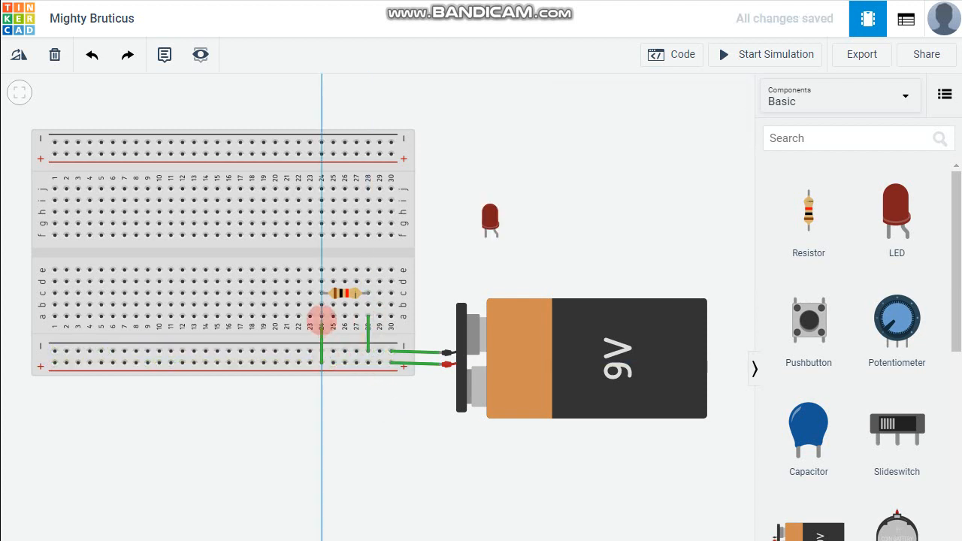
left_click(322, 317)
left_click(351, 418)
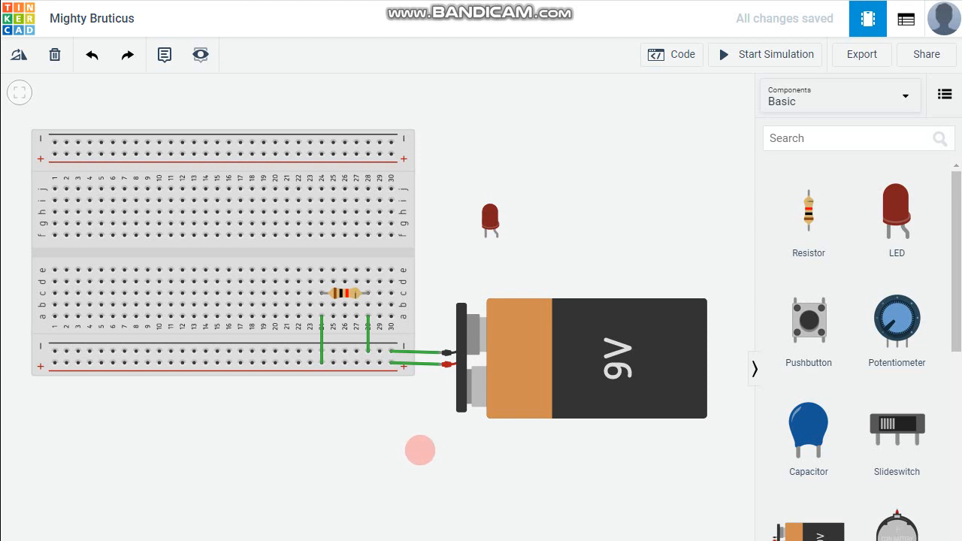
Delete the jumper wires at columns 24 and 28, and plug the LED into holes e28 and e29
left_click(320, 331)
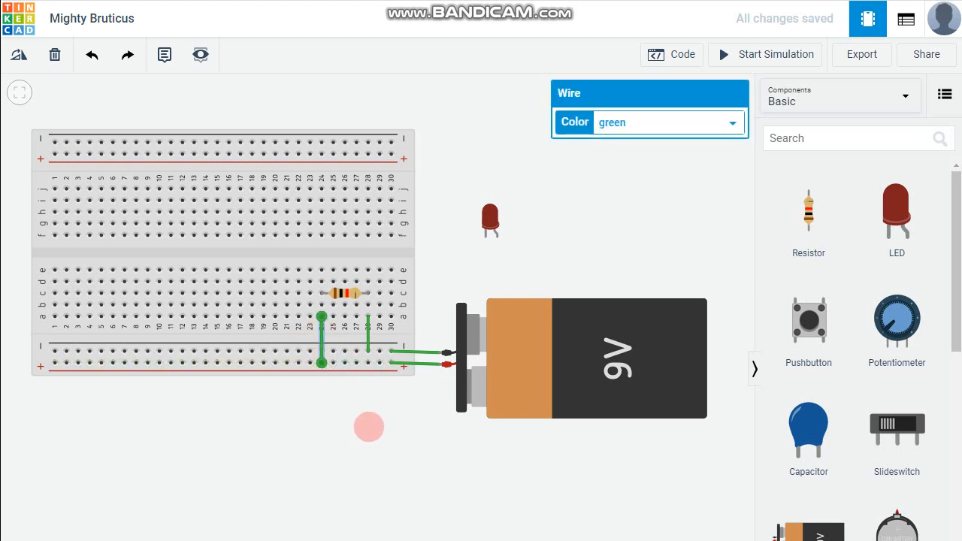
key("Delete")
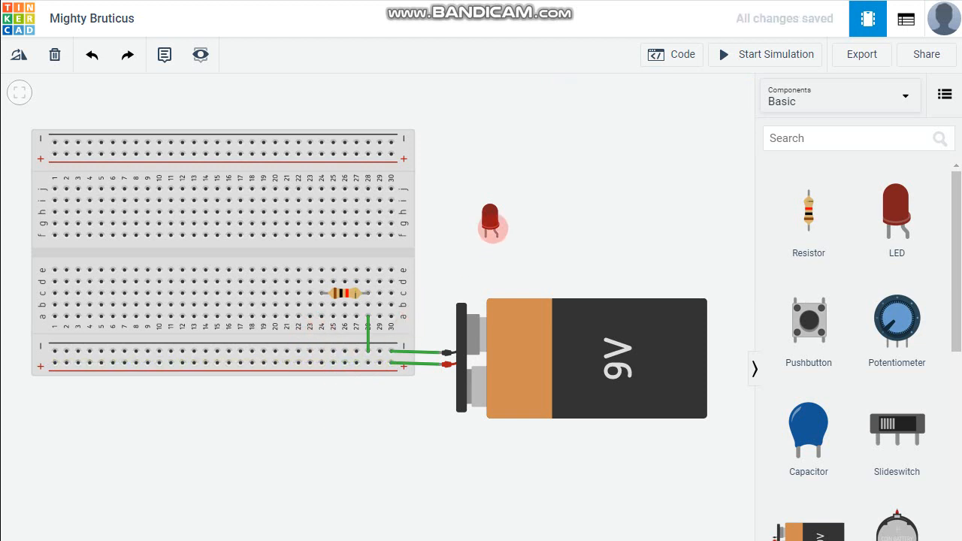
left_click(492, 228)
left_click_drag(493, 228, 369, 249)
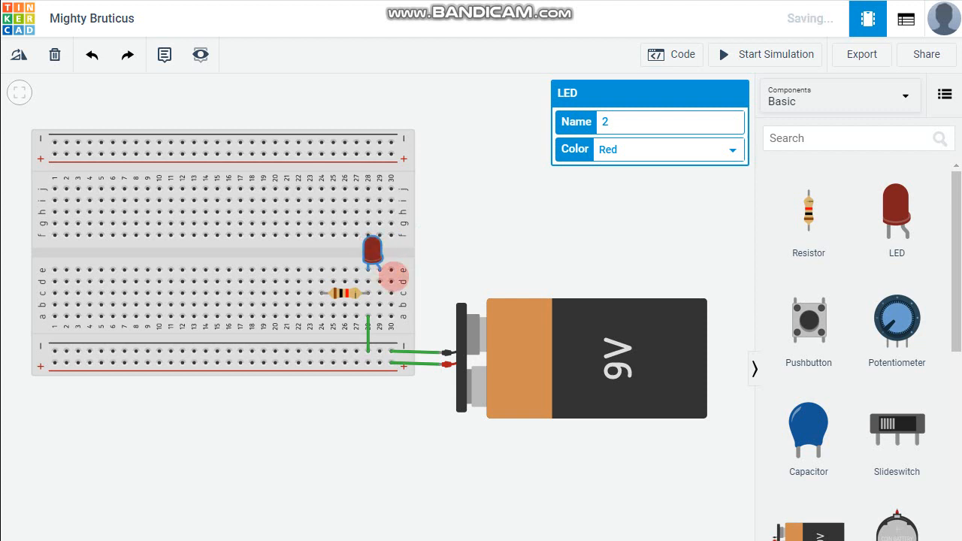
left_click(446, 251)
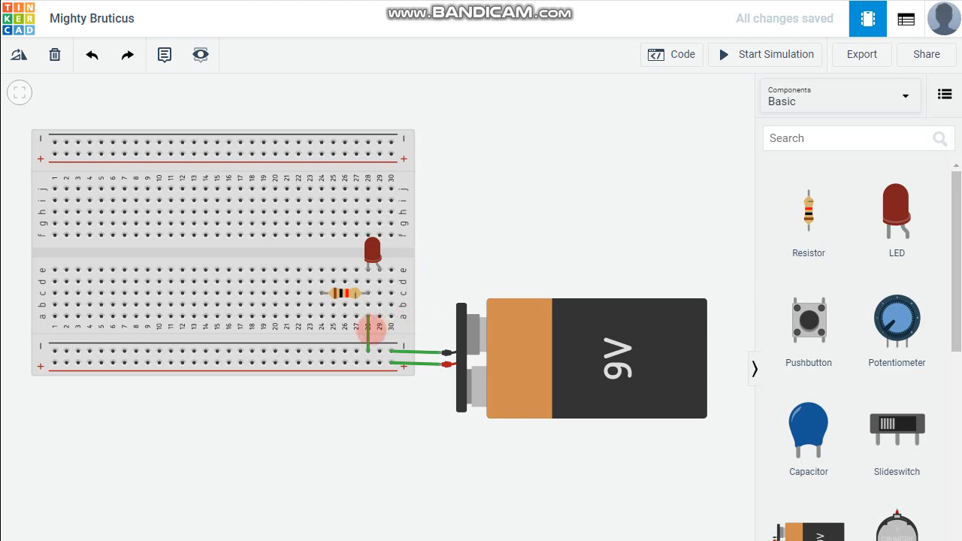
left_click(367, 333)
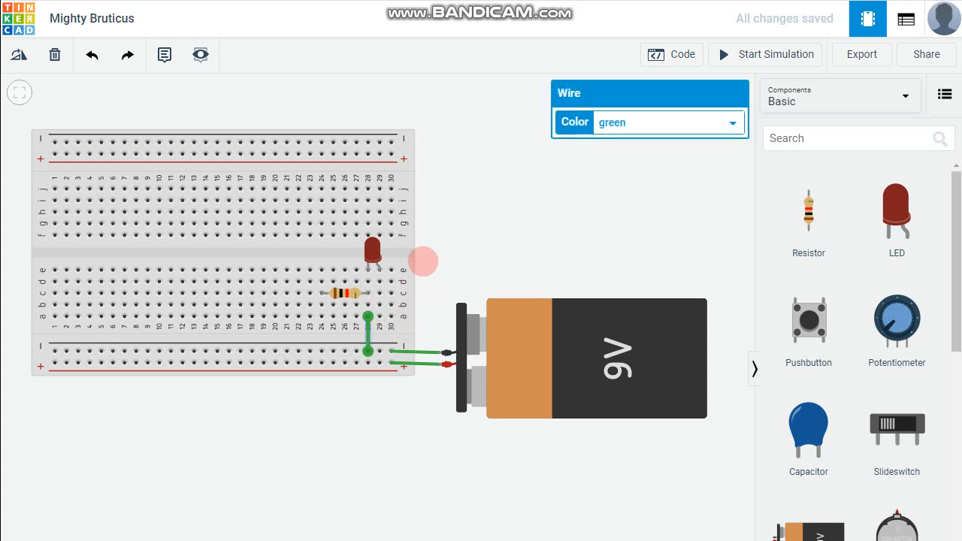
key("Delete")
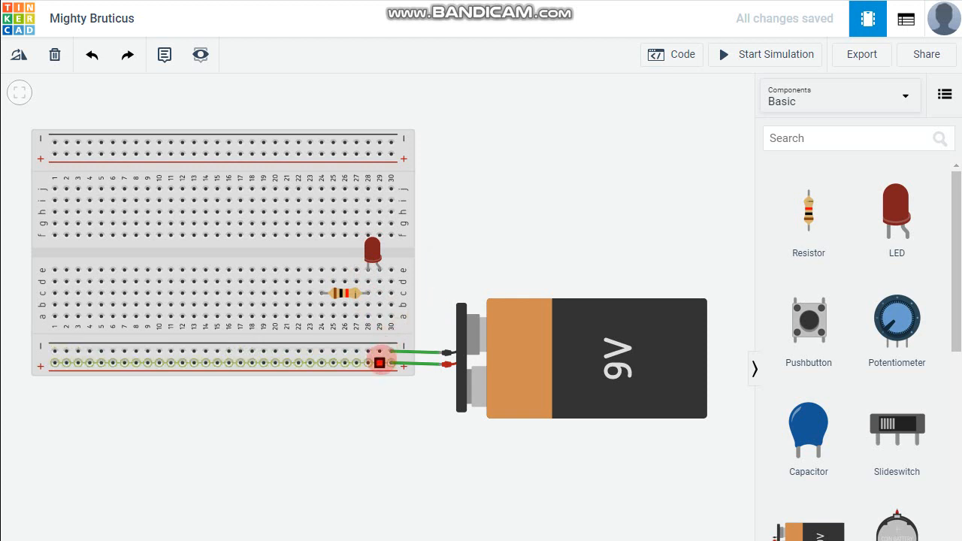
Wire the lower positive rail at column 29 to hole a29, and hole a24 to the lower negative rail
left_click(380, 363)
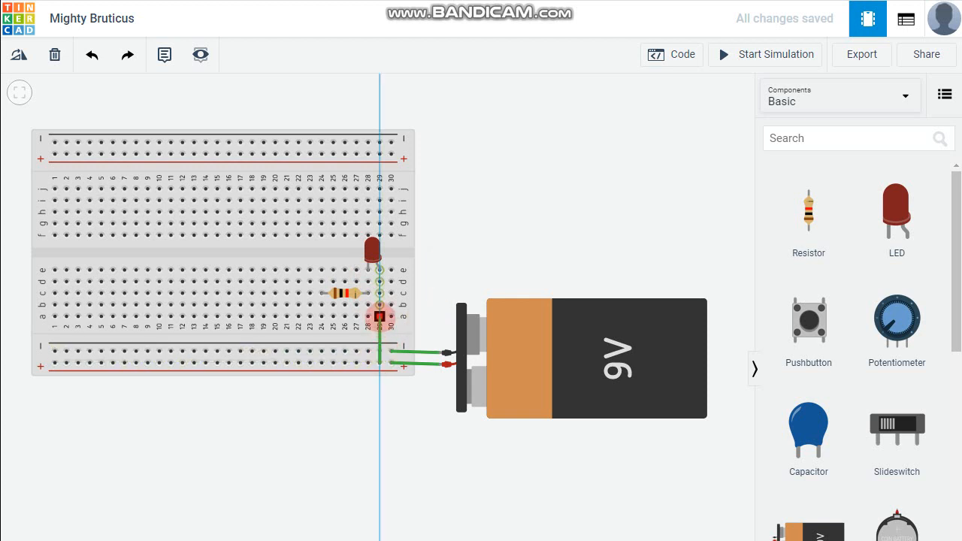
left_click(380, 316)
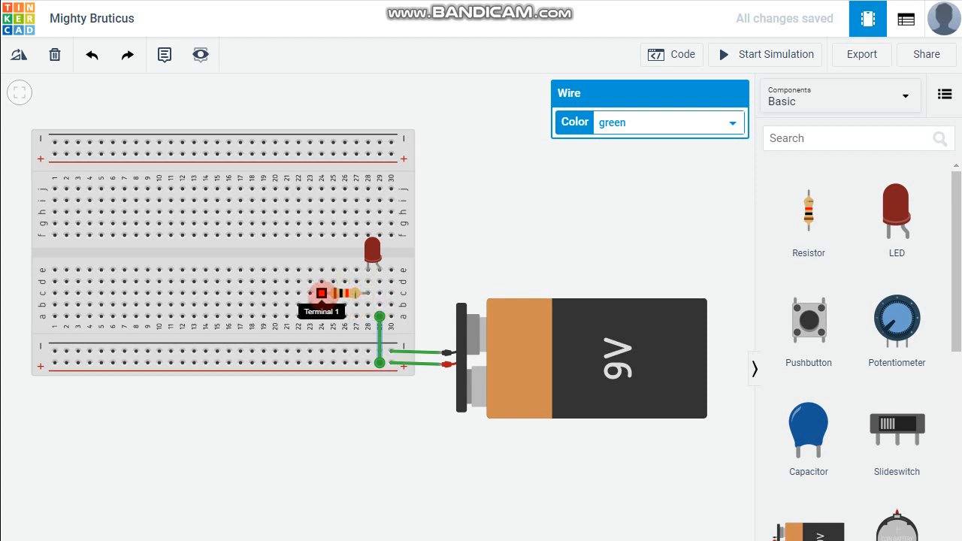
left_click(322, 316)
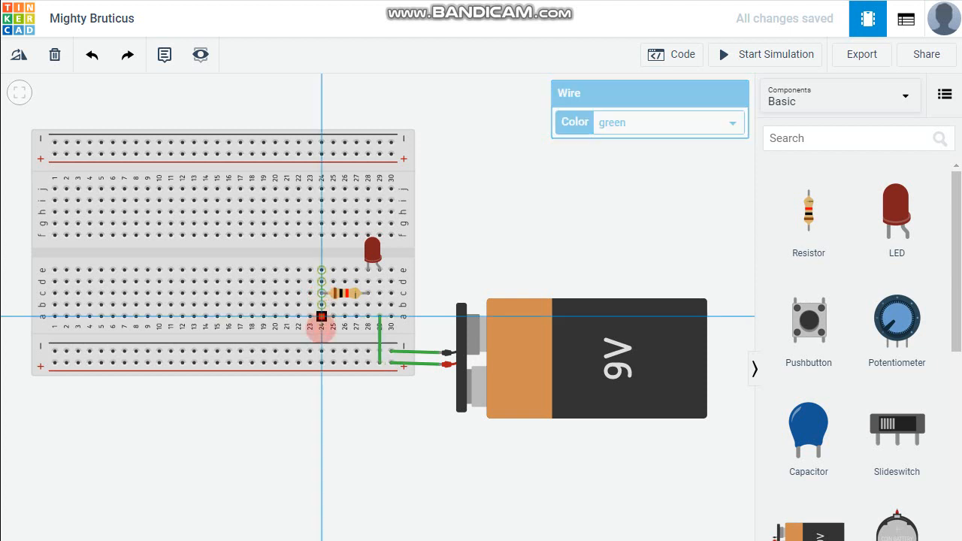
left_click(322, 348)
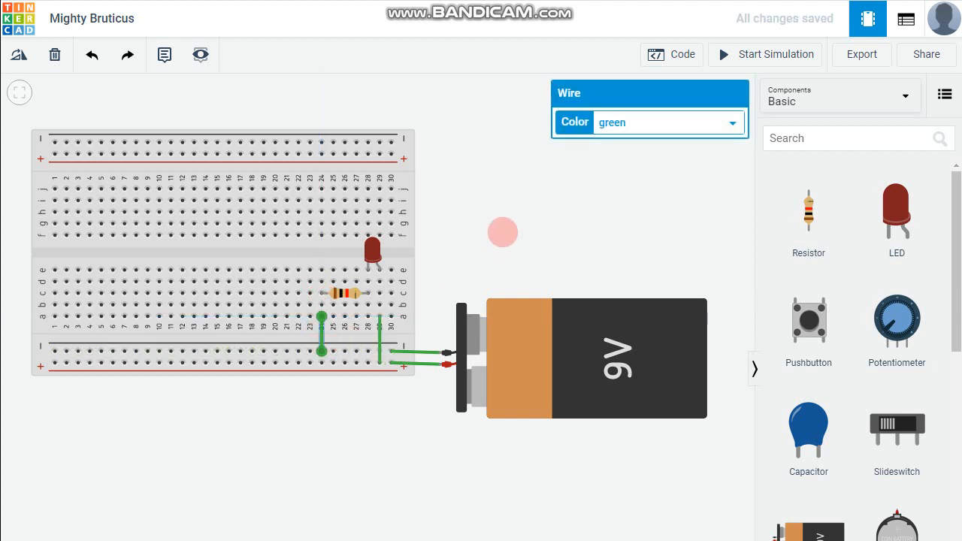
left_click(503, 233)
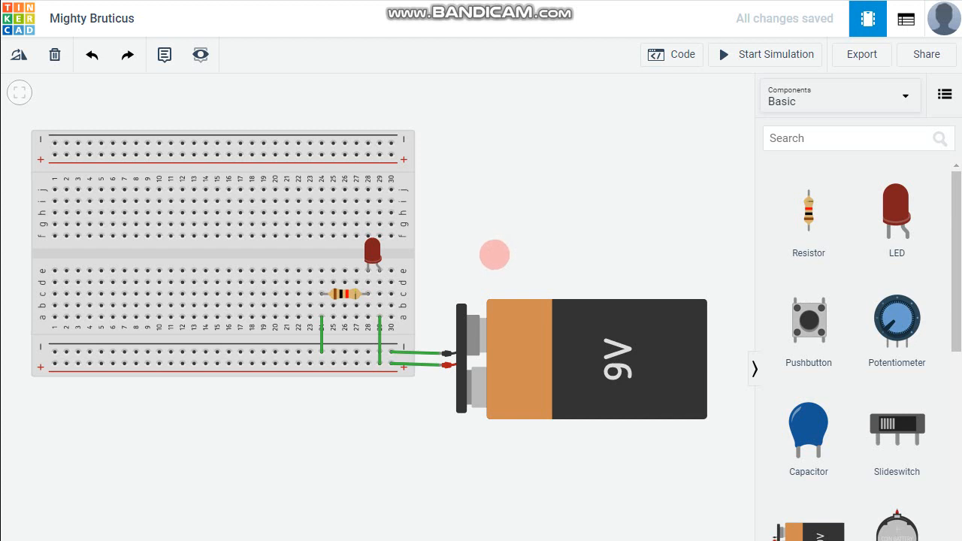
Change the color of the LED on the breadboard to Green
left_click(373, 251)
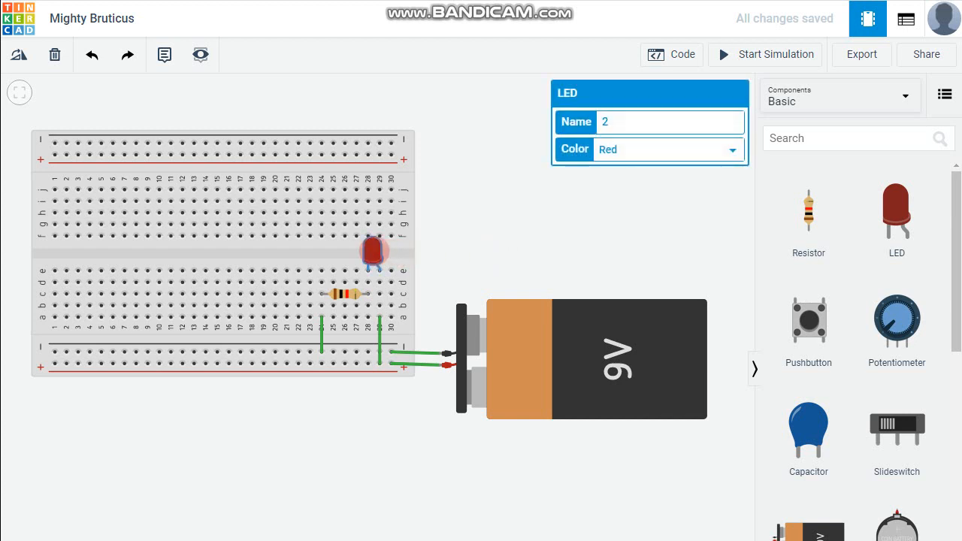
left_click(733, 149)
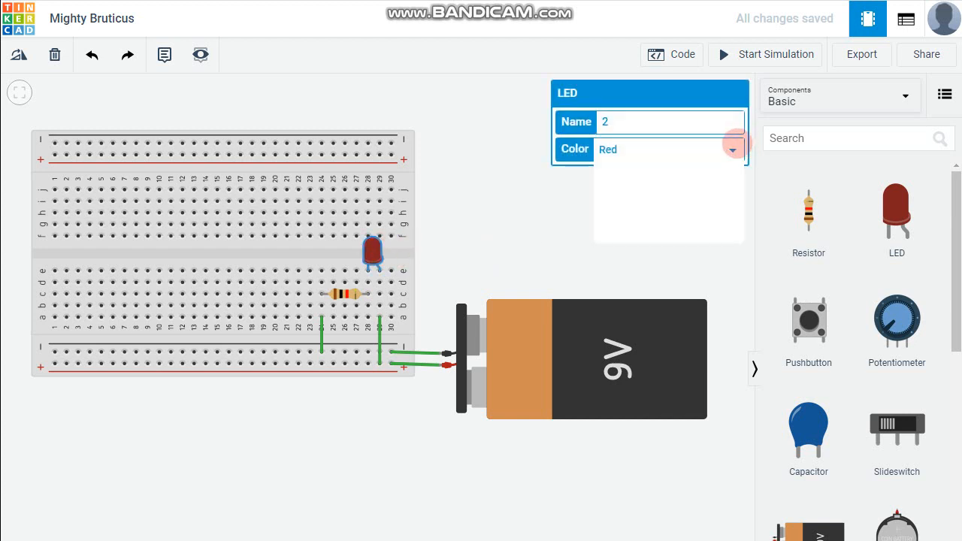
left_click(645, 168)
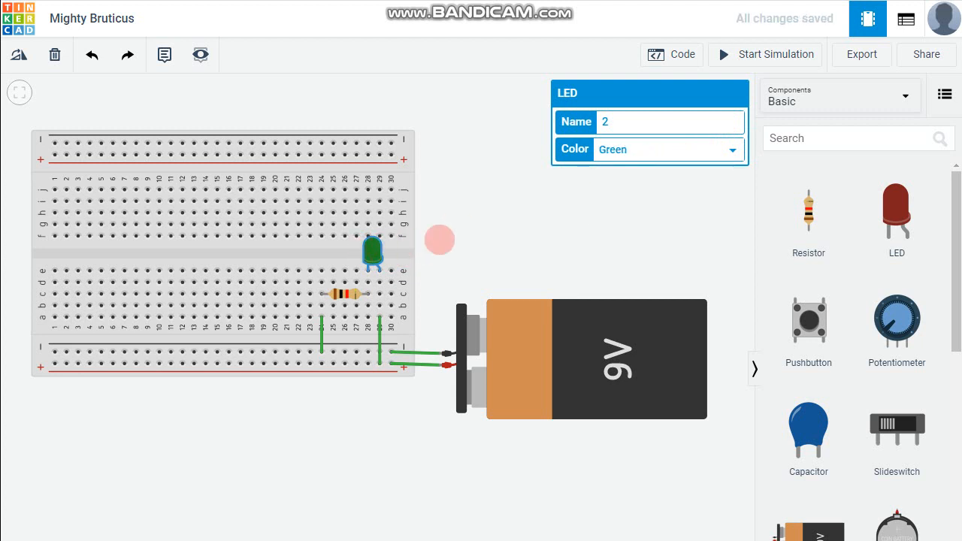
left_click(441, 238)
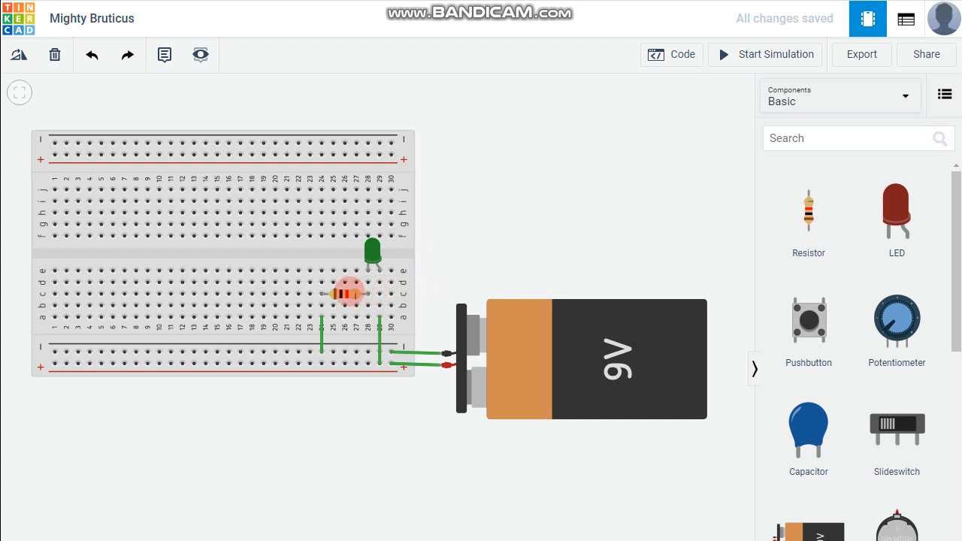
Set the resistance of the breadboard resistor to 100 Ω
left_click(348, 293)
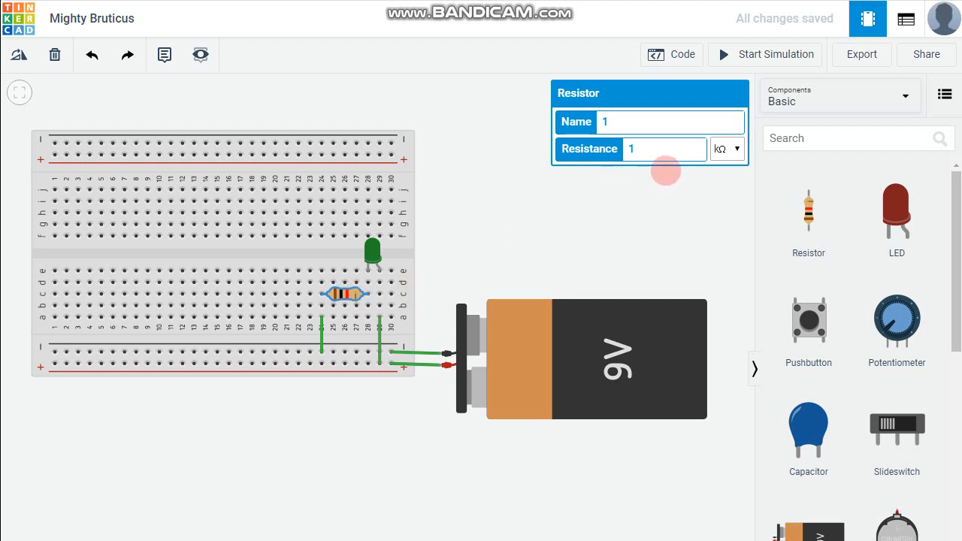
left_click(664, 147)
type("00")
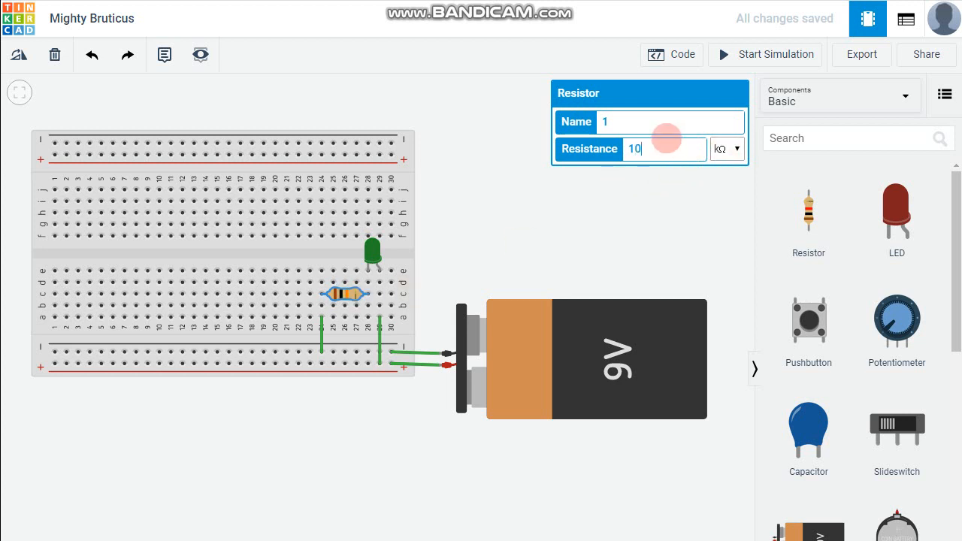
left_click(734, 148)
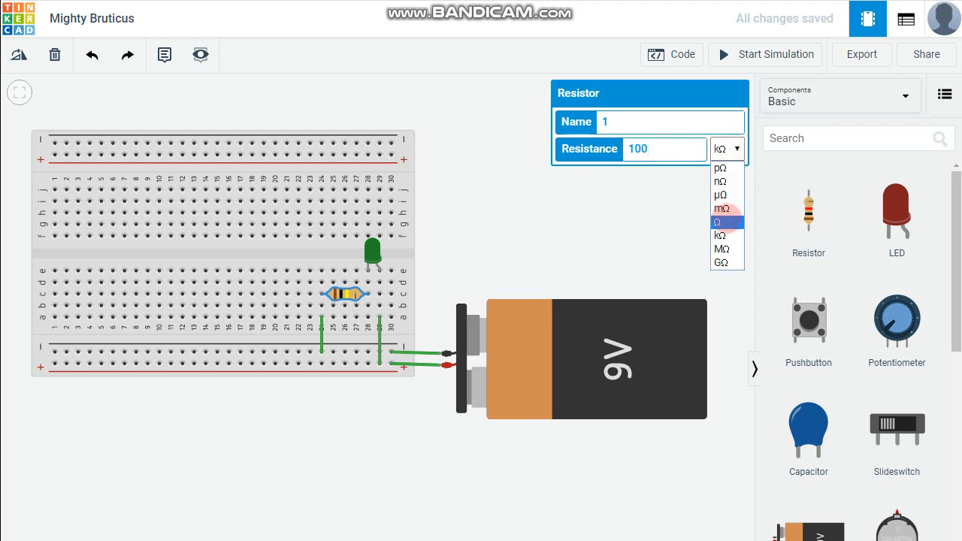
left_click(724, 221)
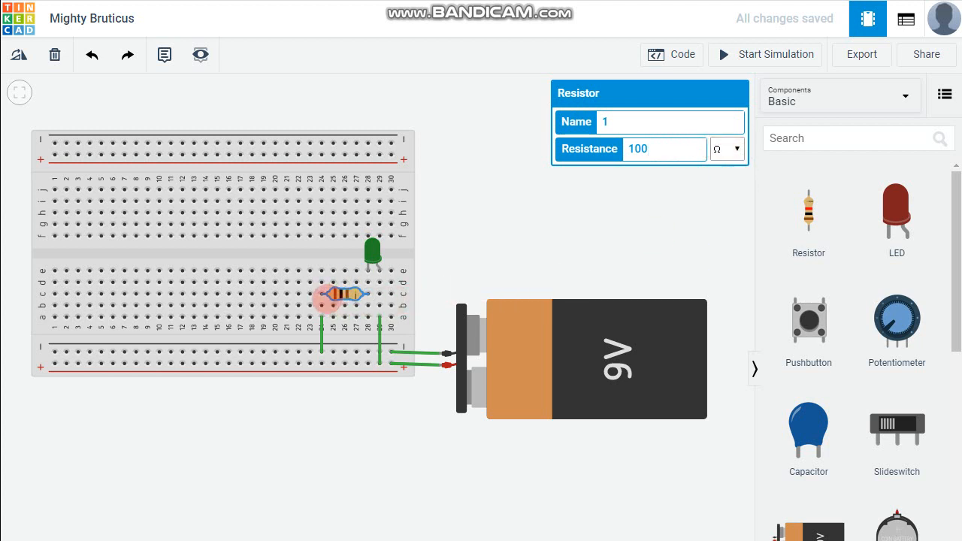
scroll(344, 294, "up", 8)
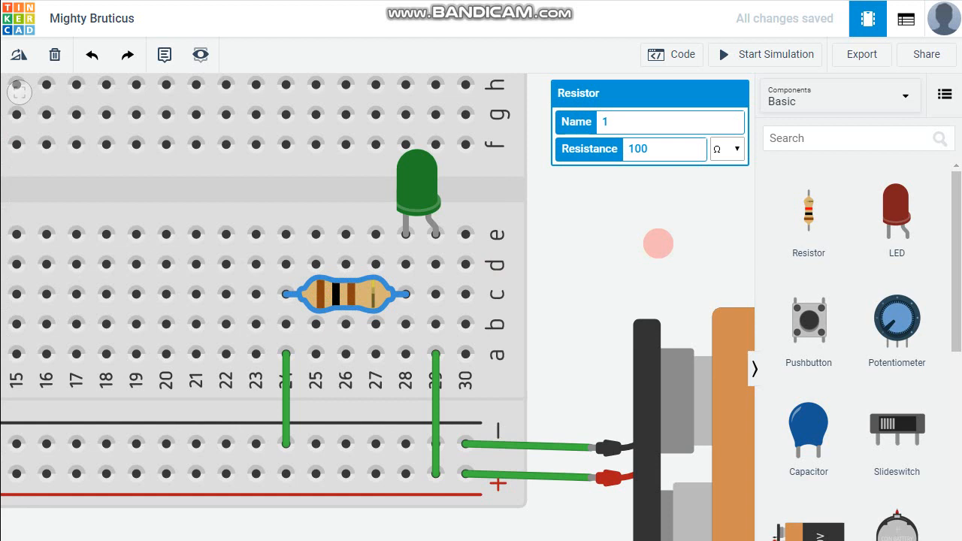
left_click(659, 243)
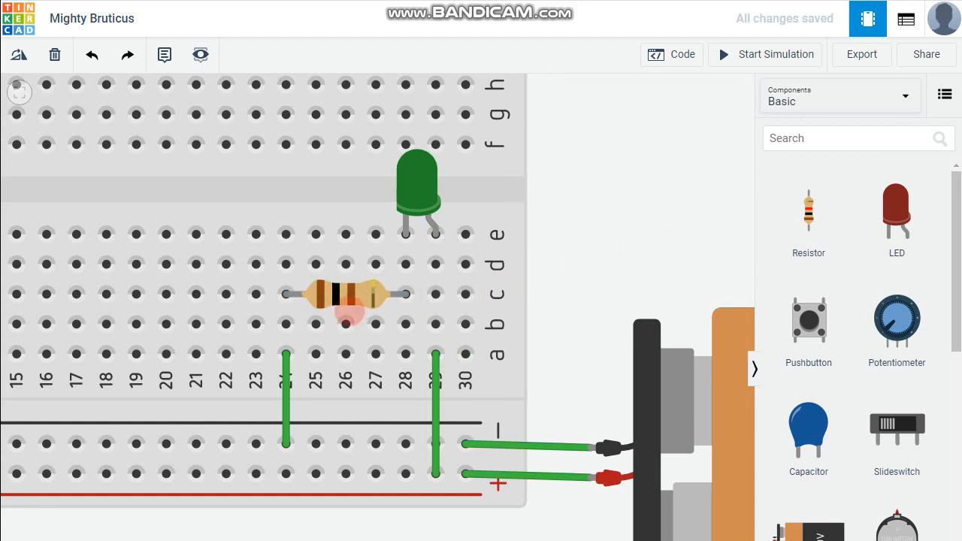
Try the resistor at 1000 Ω and 1 Ω, and return its resistance to 100 Ω
left_click(355, 293)
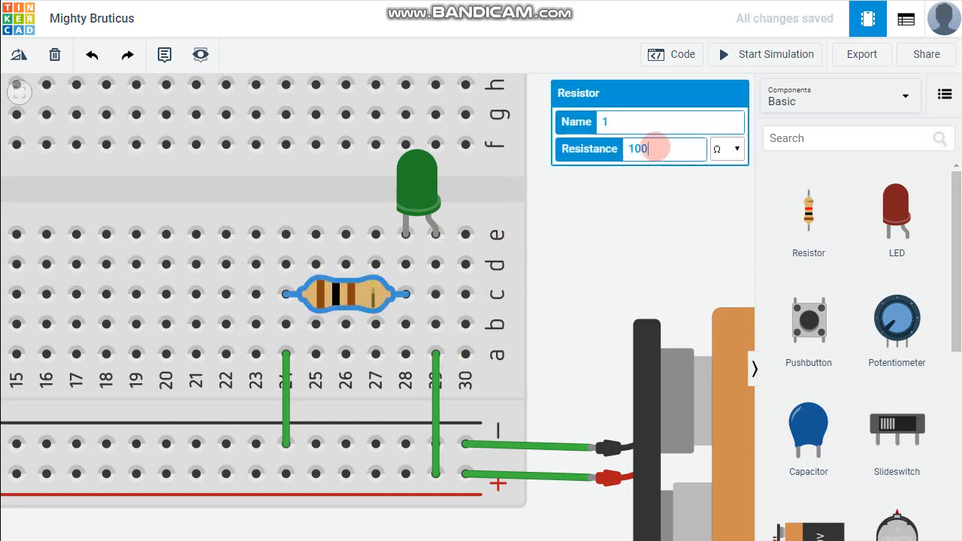
left_click(655, 148)
type("0")
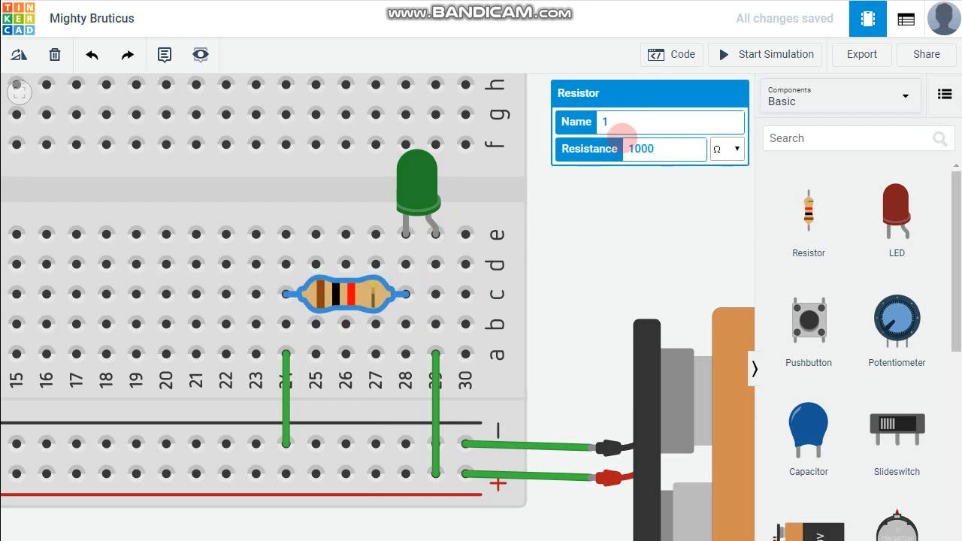
key("BackSpace")
key("BackSpace")
key("BackSpace")
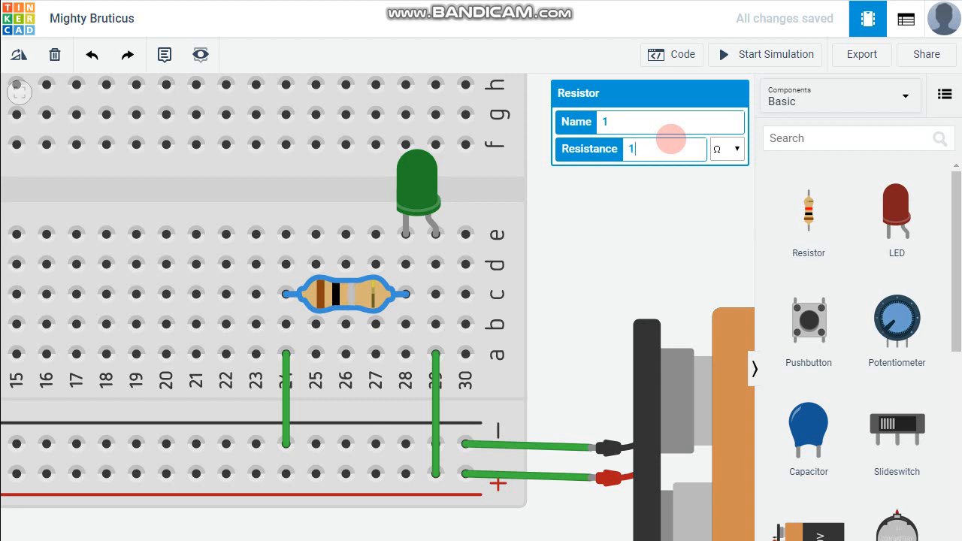
type("00")
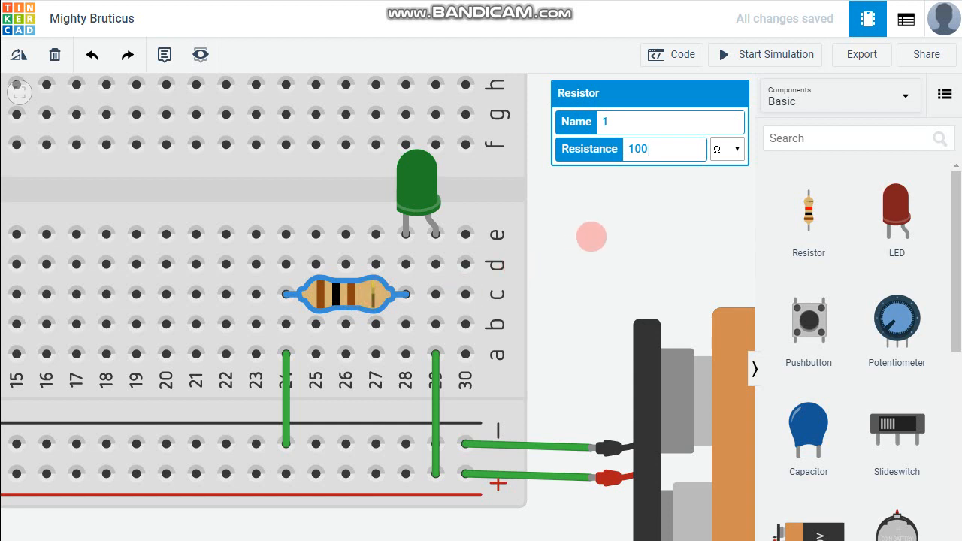
left_click(593, 236)
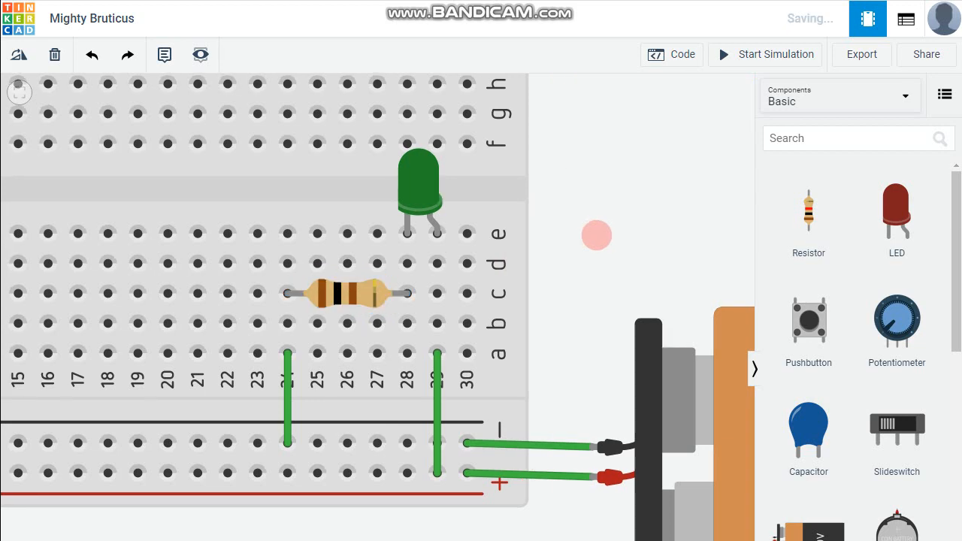
Run the circuit simulation with the whole circuit in view, stop it and start it again
scroll(601, 236, "down", 1)
scroll(604, 236, "down", 2)
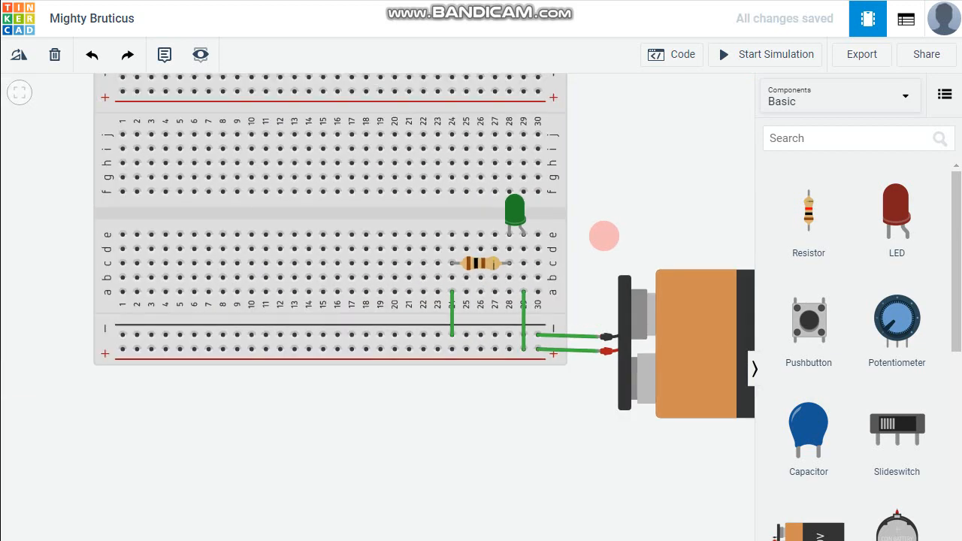
left_click_drag(603, 236, 482, 269)
scroll(571, 267, "down", 1)
scroll(481, 269, "up", 1)
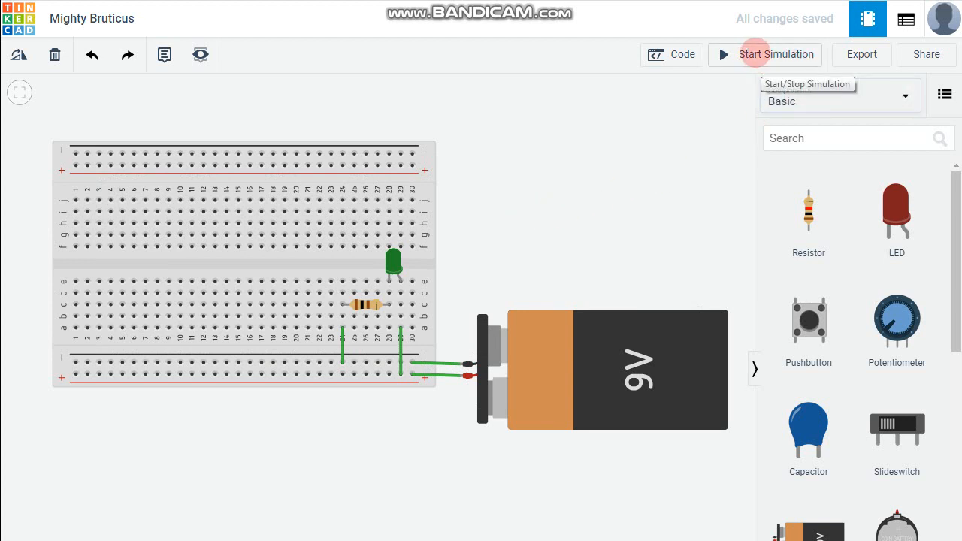
left_click(755, 54)
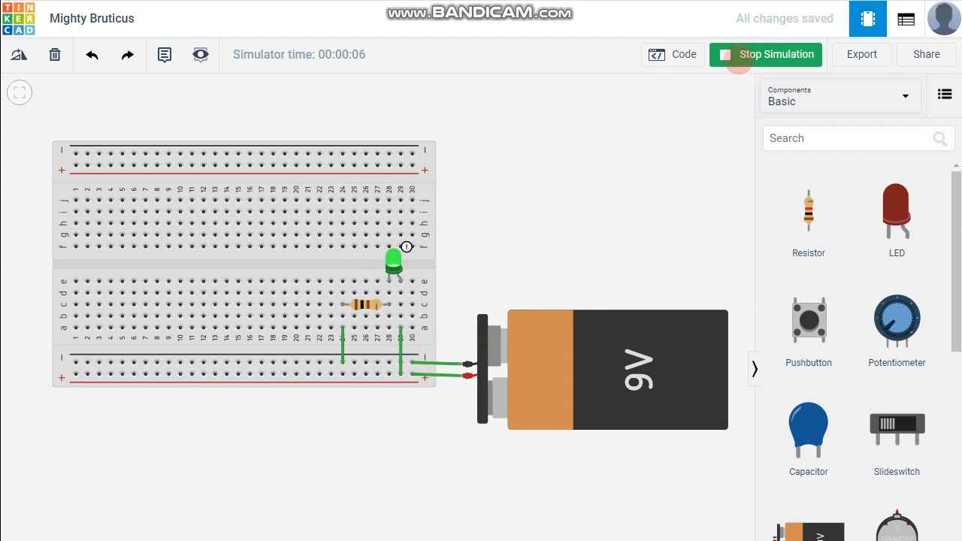
left_click(740, 63)
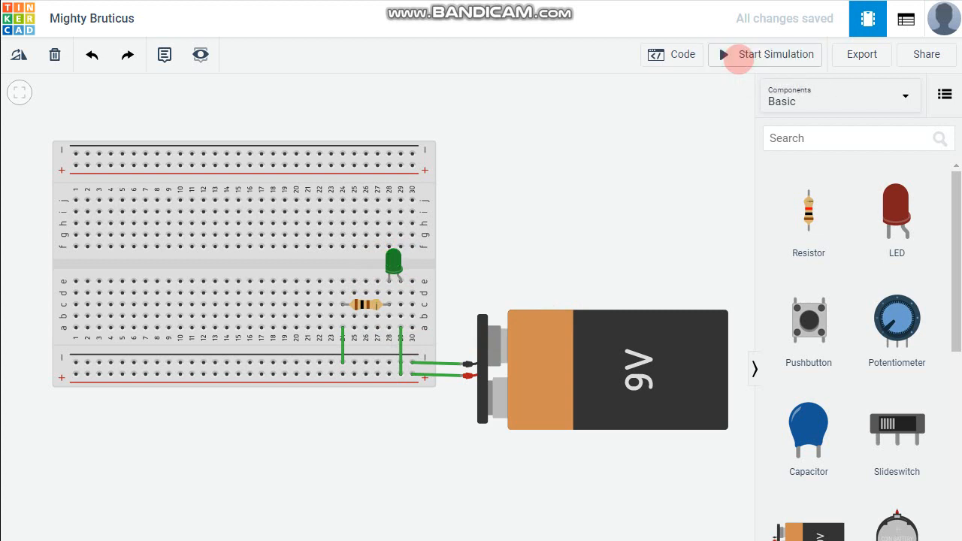
left_click(739, 63)
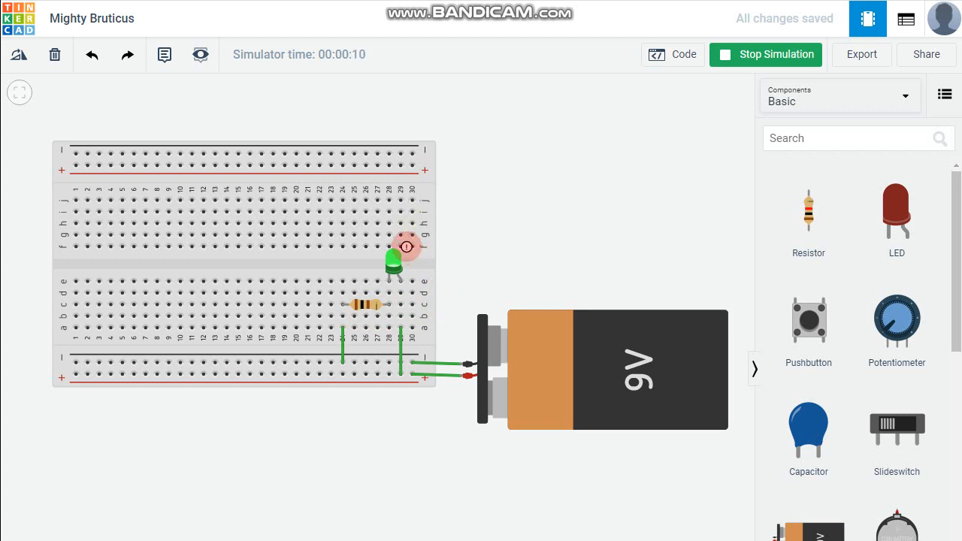
Examine the warning marker beside the lit LED while the simulation runs
left_click(407, 248)
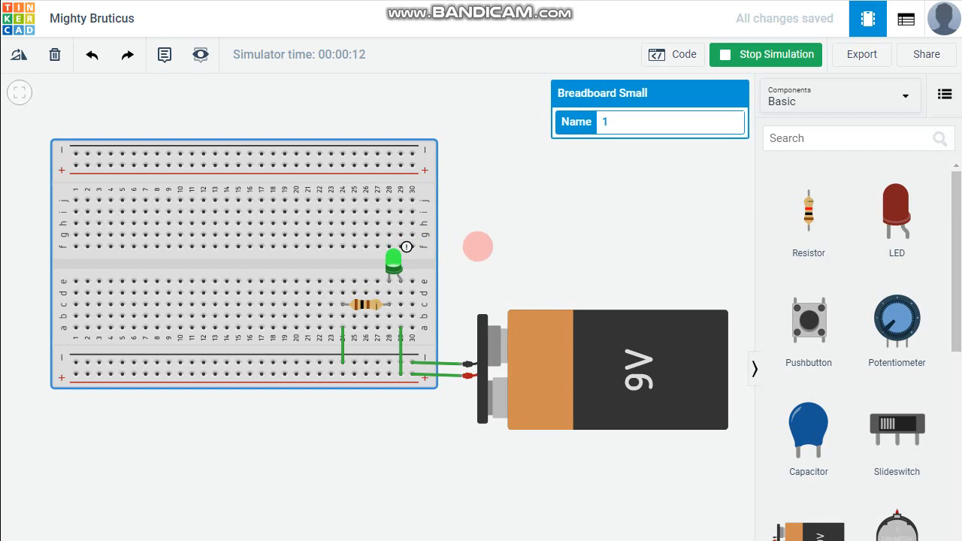
scroll(378, 245, "up", 2)
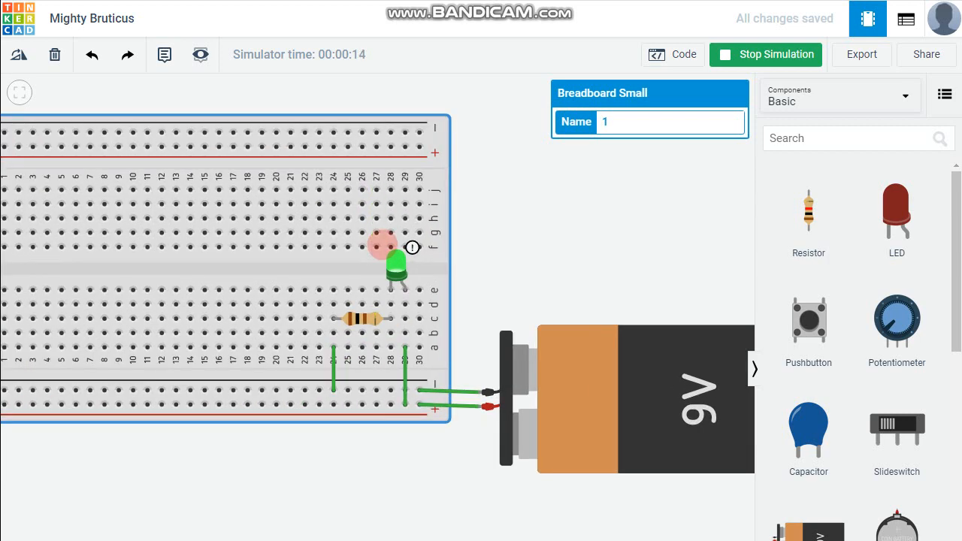
scroll(410, 268, "down", 1)
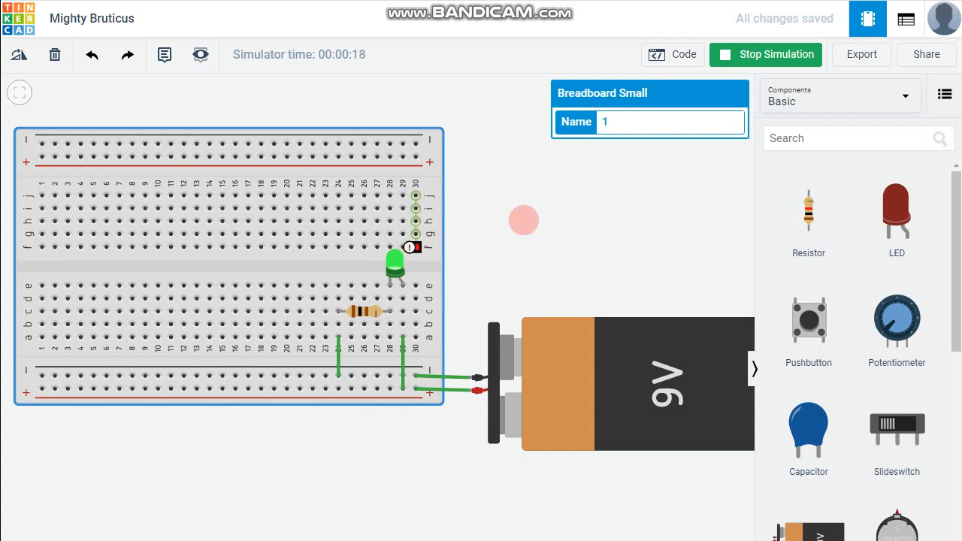
left_click(455, 252)
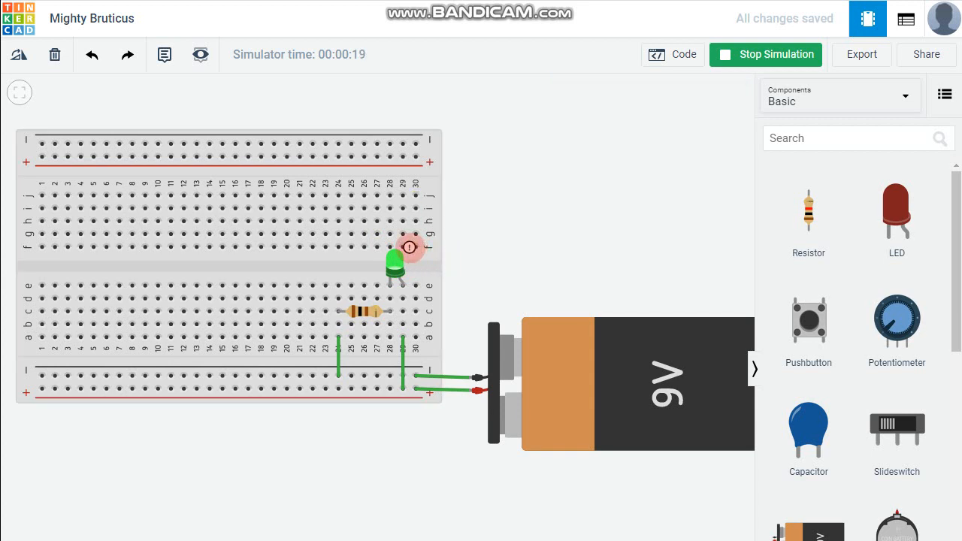
left_click(409, 248)
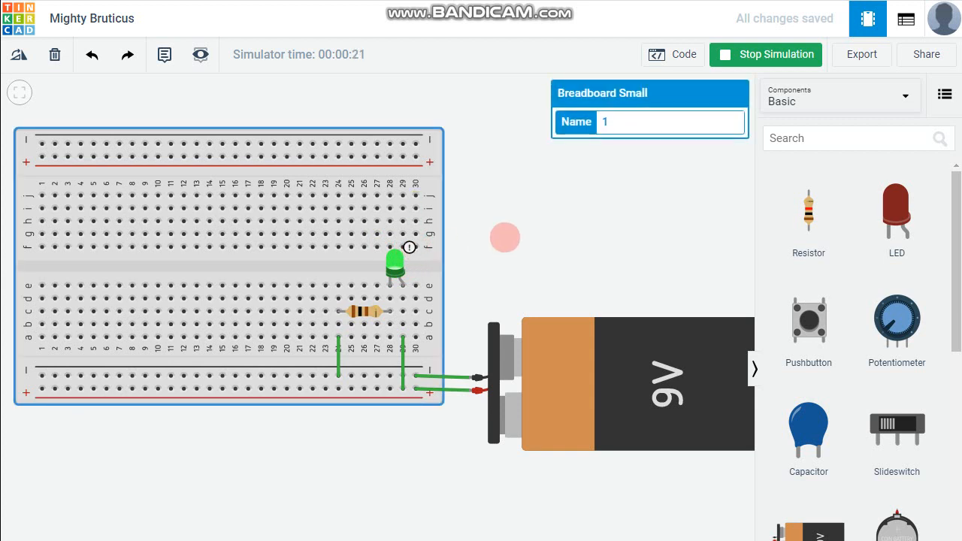
left_click(457, 247)
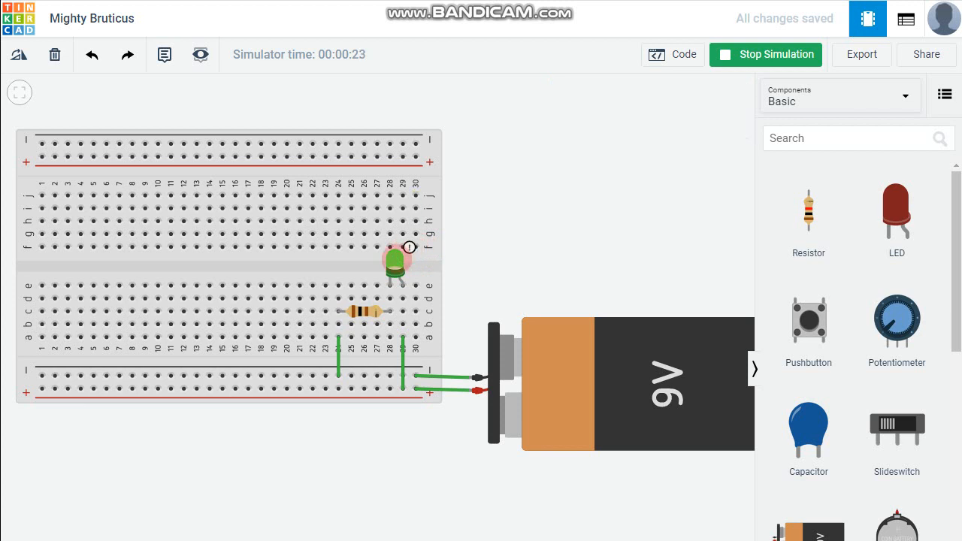
mouse_move(397, 260)
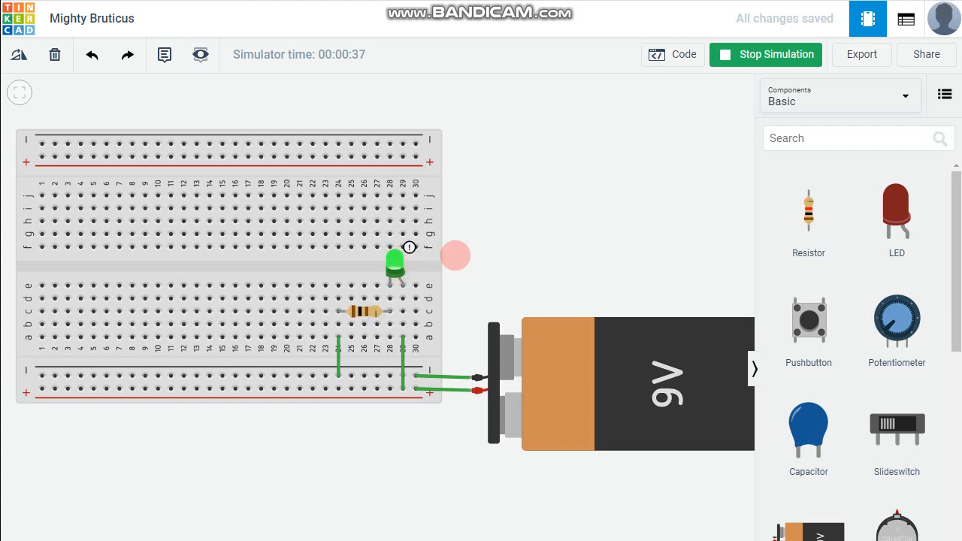
Lower the resistor's resistance to 50 Ω while the simulation is running
left_click(356, 311)
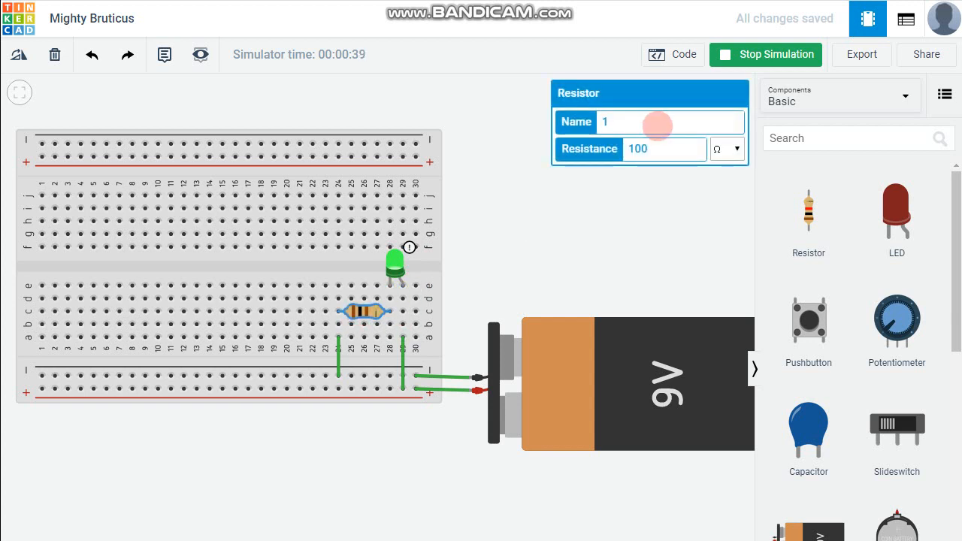
double_click(636, 150)
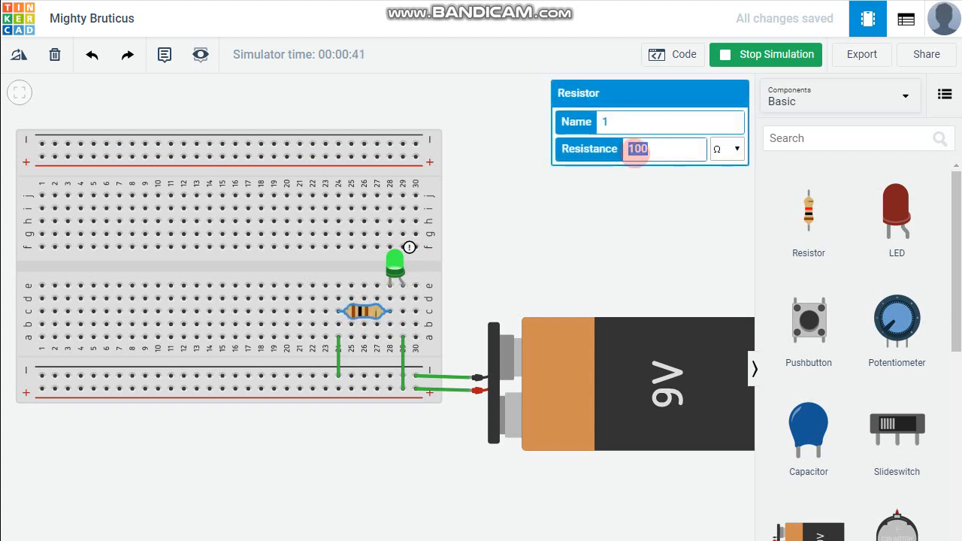
type("50")
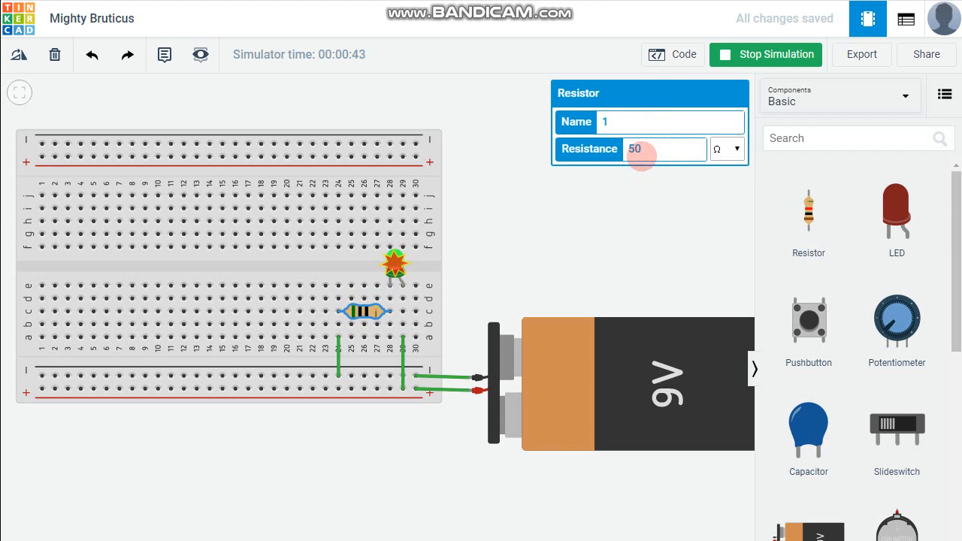
Set the resistor's resistance to 470 Ω during the simulation, and stop the simulation
key("BackSpace")
key("BackSpace")
type("470")
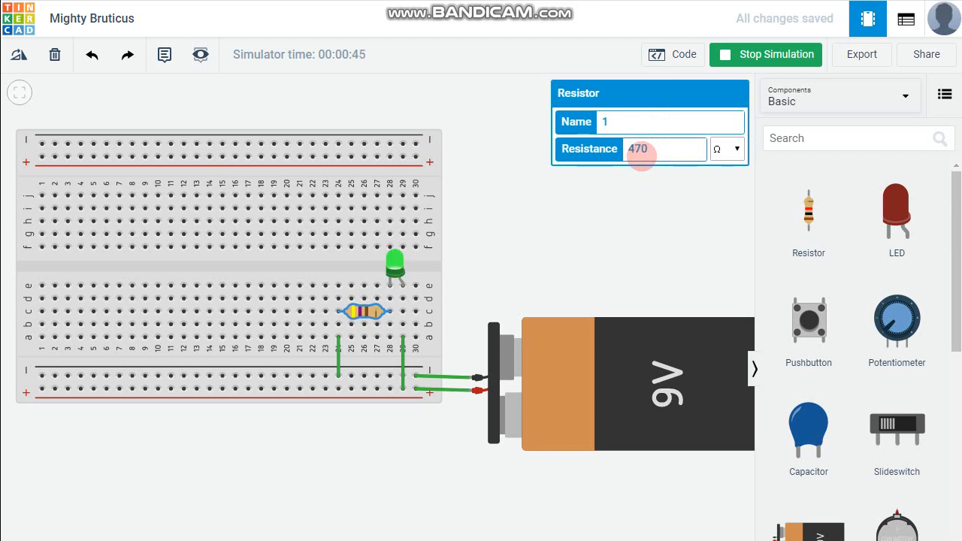
left_click(667, 210)
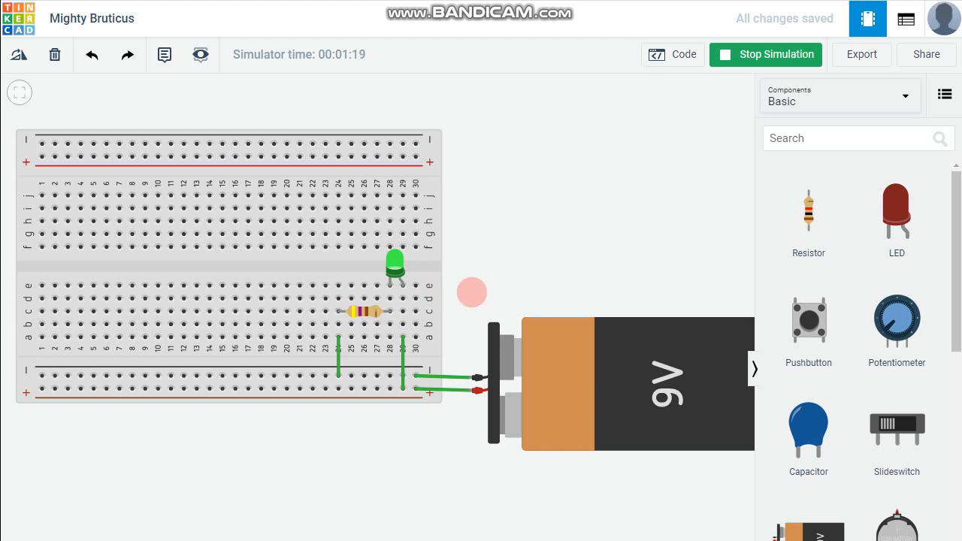
left_click(746, 55)
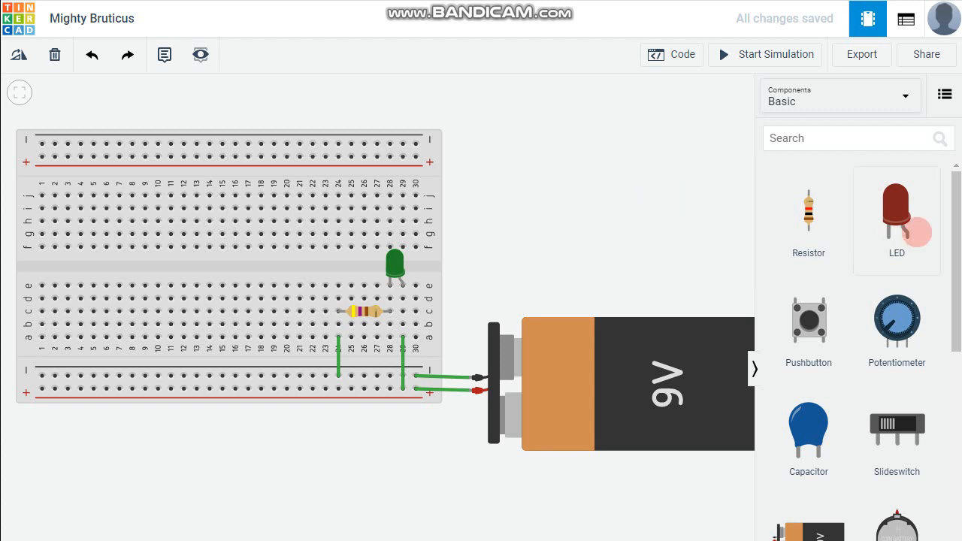
Add a multimeter above the battery and check its available measurement modes, keeping Voltage
left_click_drag(948, 217, 955, 526)
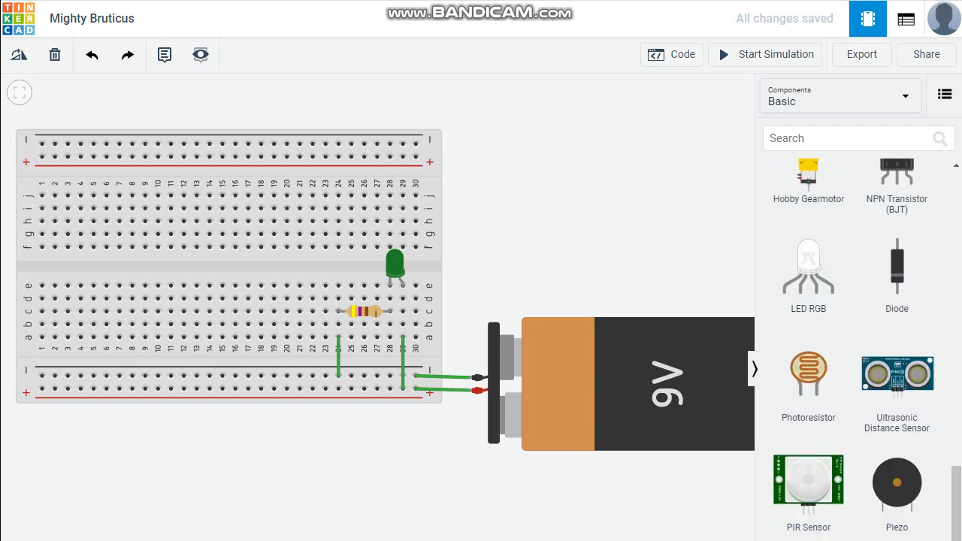
left_click_drag(889, 531, 616, 204)
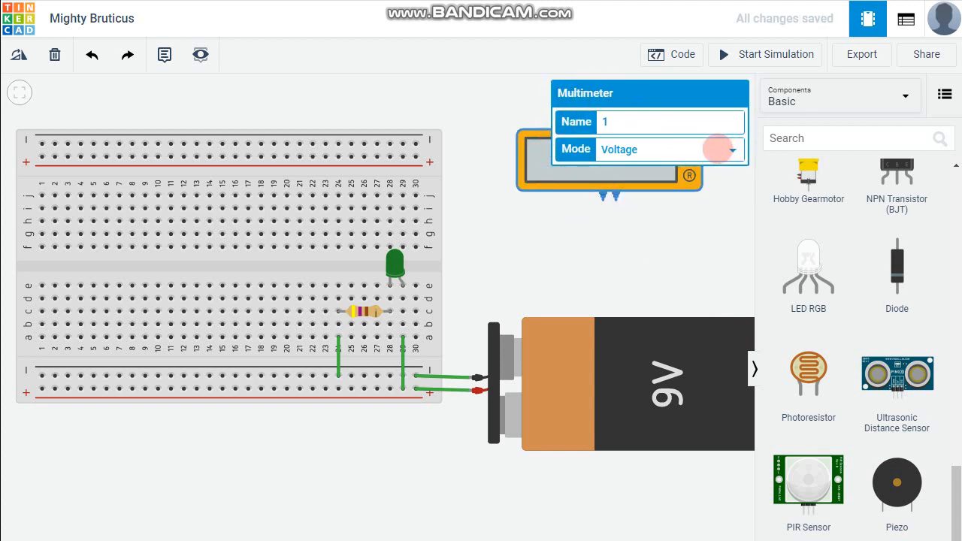
left_click(733, 148)
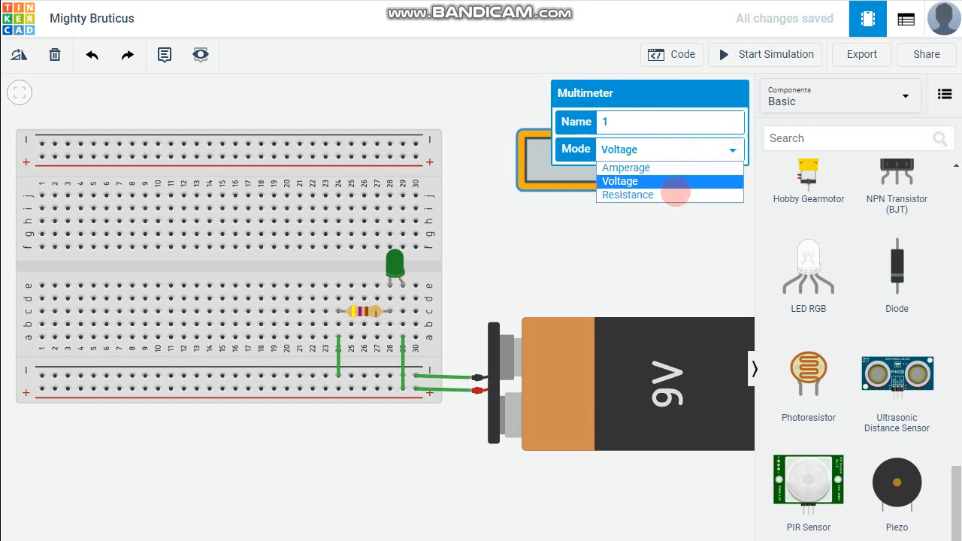
left_click(670, 228)
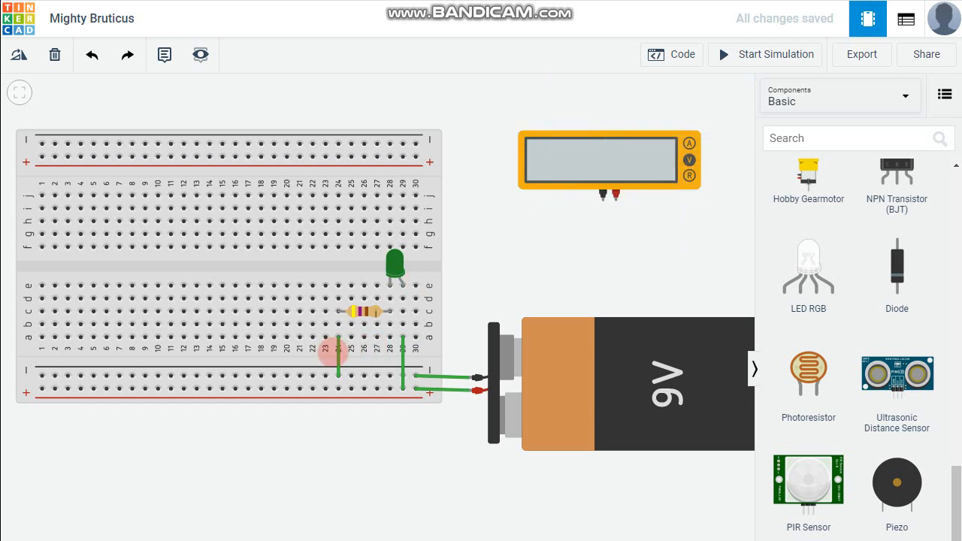
Delete the wire between column 24 and the negative rail, and place the multimeter on the breadboard with its probes in columns 14 and 15
left_click(336, 351)
key("Delete")
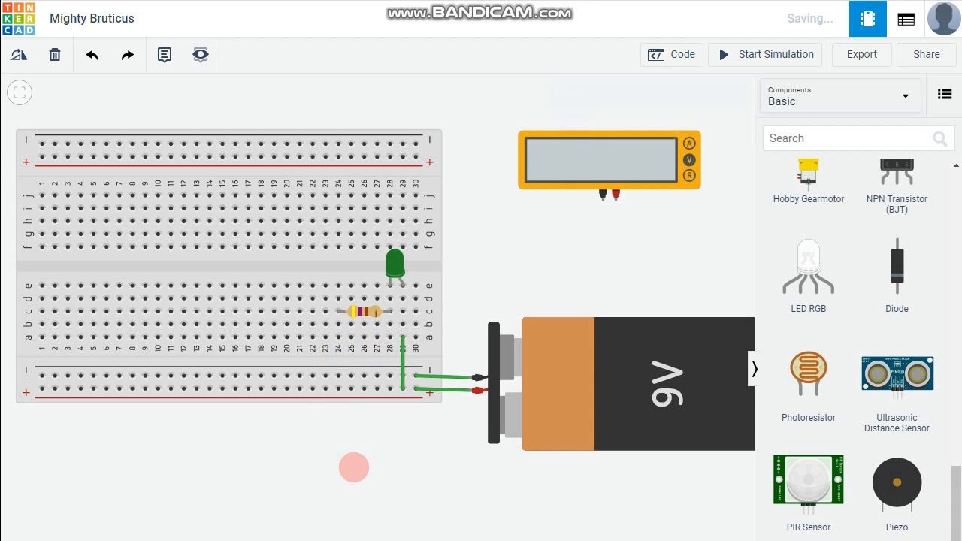
left_click_drag(595, 138, 216, 242)
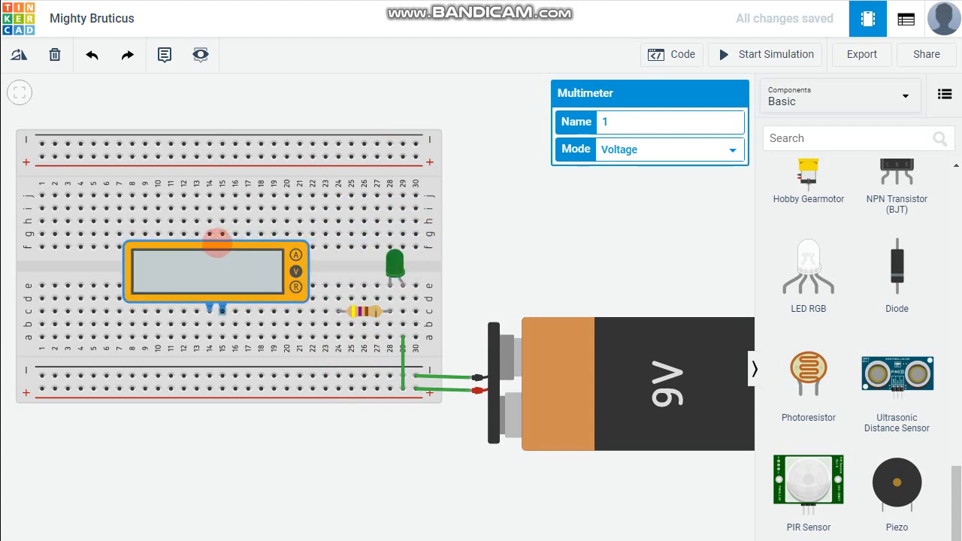
left_click(502, 224)
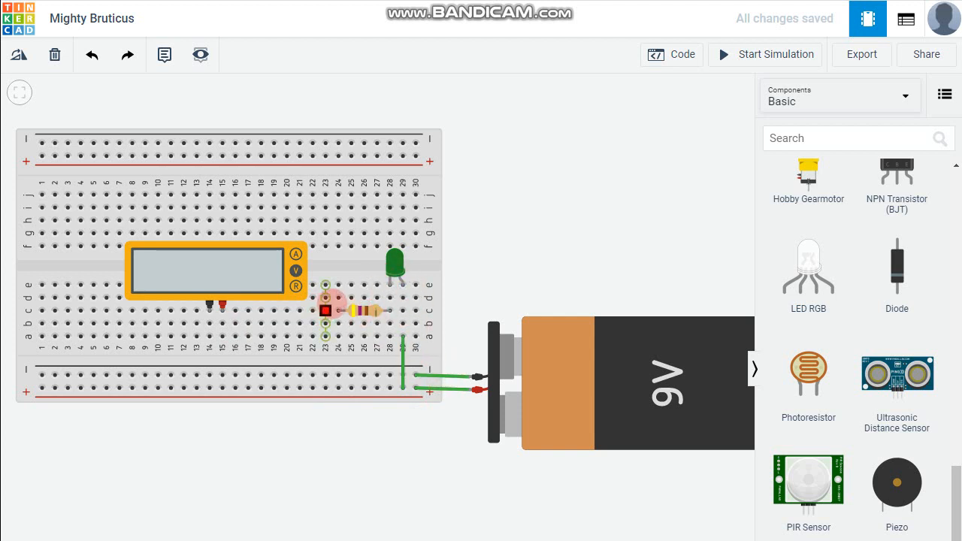
Wire the resistor's column 24 to the multimeter's red probe in column 15, and the black probe's column 14 to the lower negative rail
left_click(338, 297)
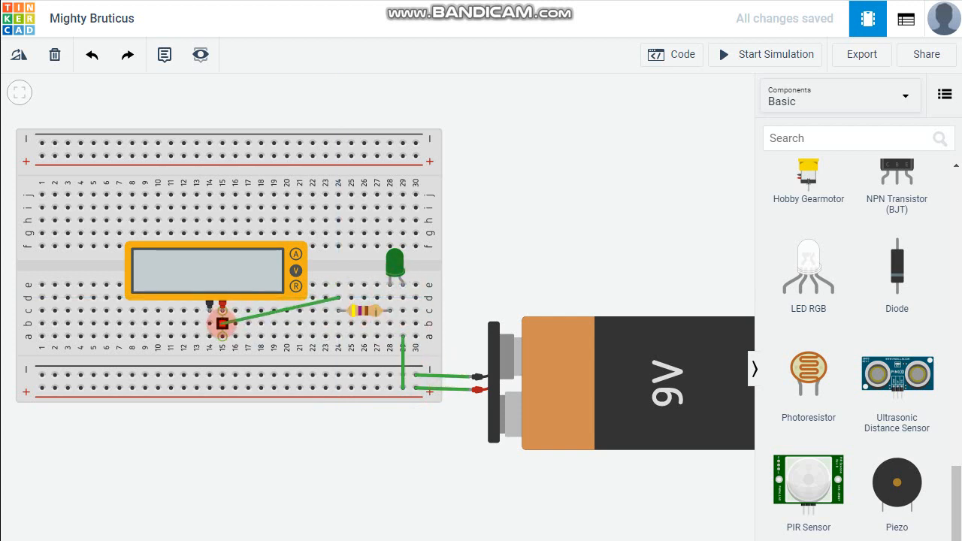
left_click(223, 323)
left_click(209, 323)
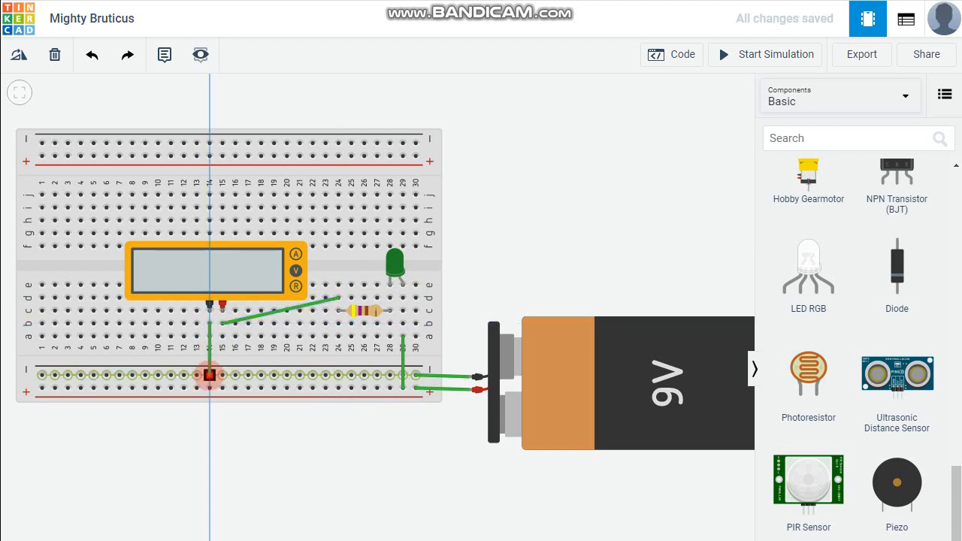
left_click(209, 373)
left_click(507, 230)
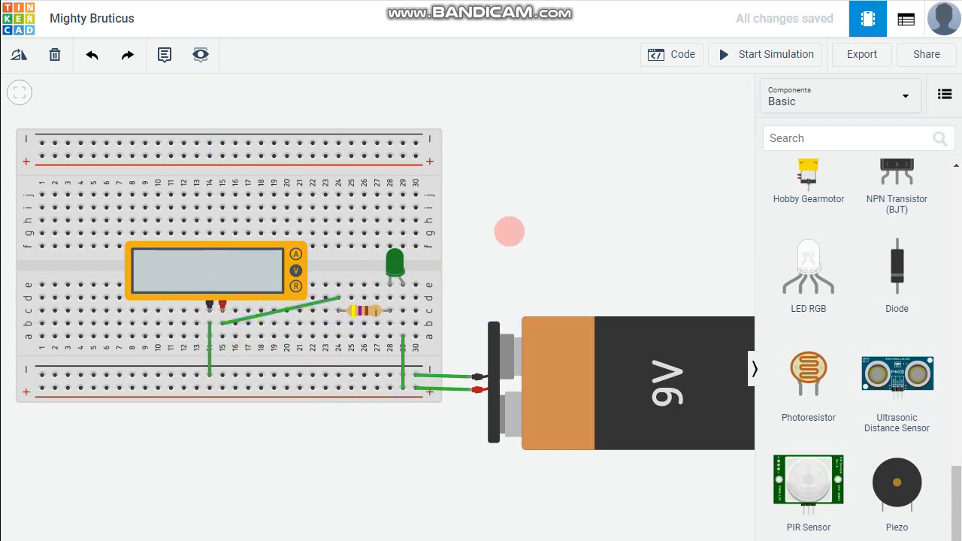
Set the multimeter's mode to Amperage
left_click(241, 272)
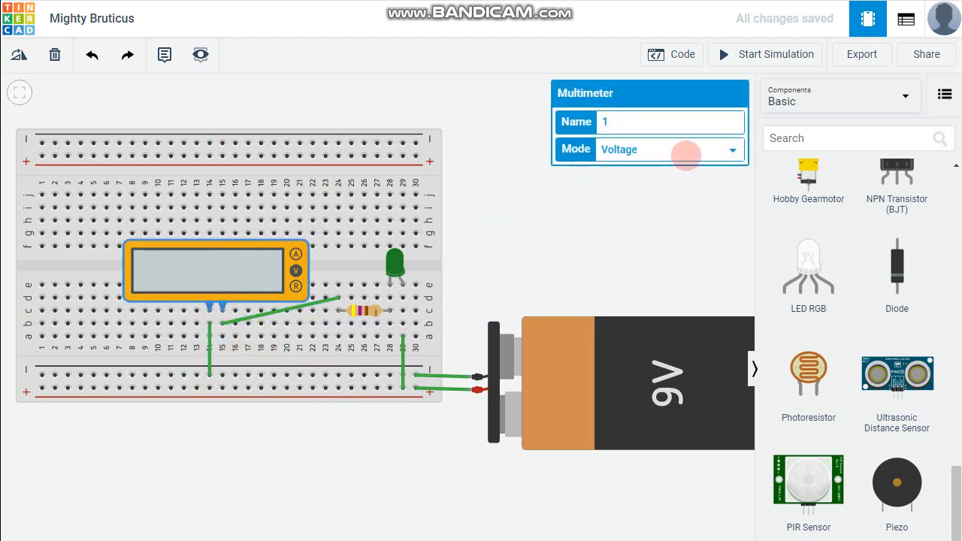
left_click(677, 150)
left_click(666, 168)
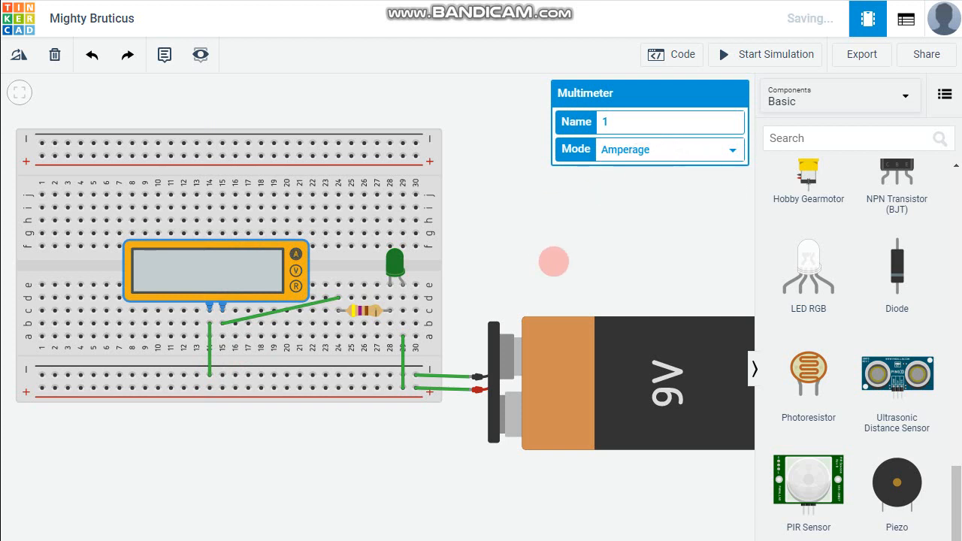
left_click(555, 262)
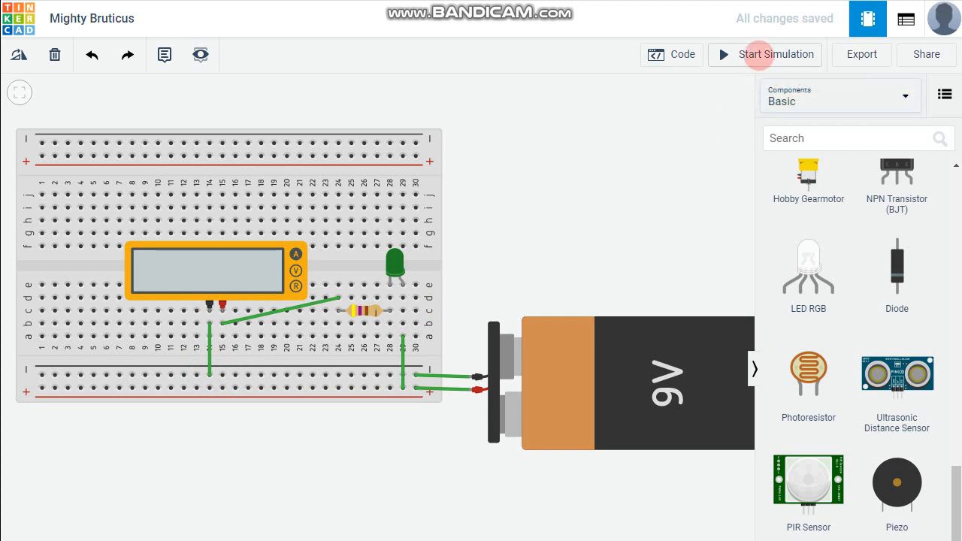
Start the simulation and try the resistor at 100 Ω, followed by 1000 Ω, to compare the current on the multimeter
left_click(756, 55)
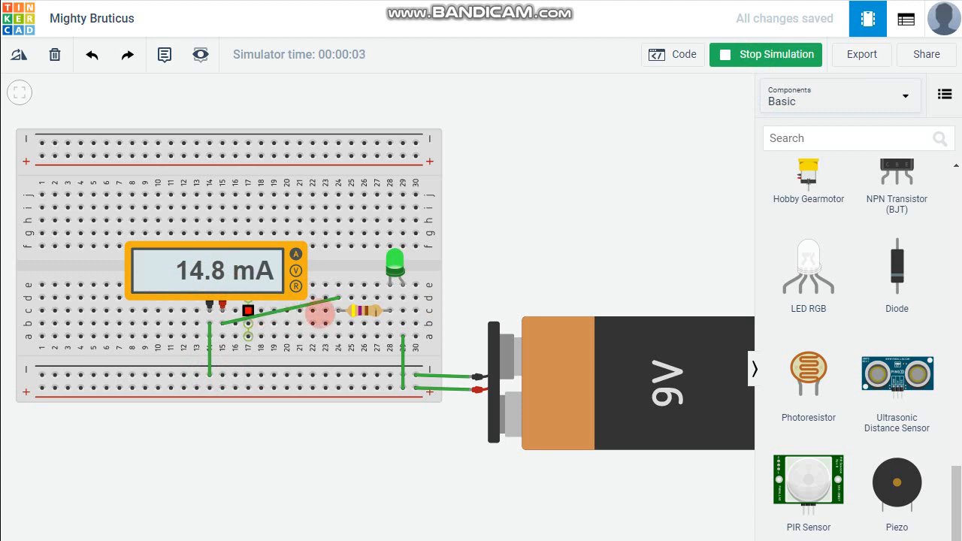
left_click(371, 310)
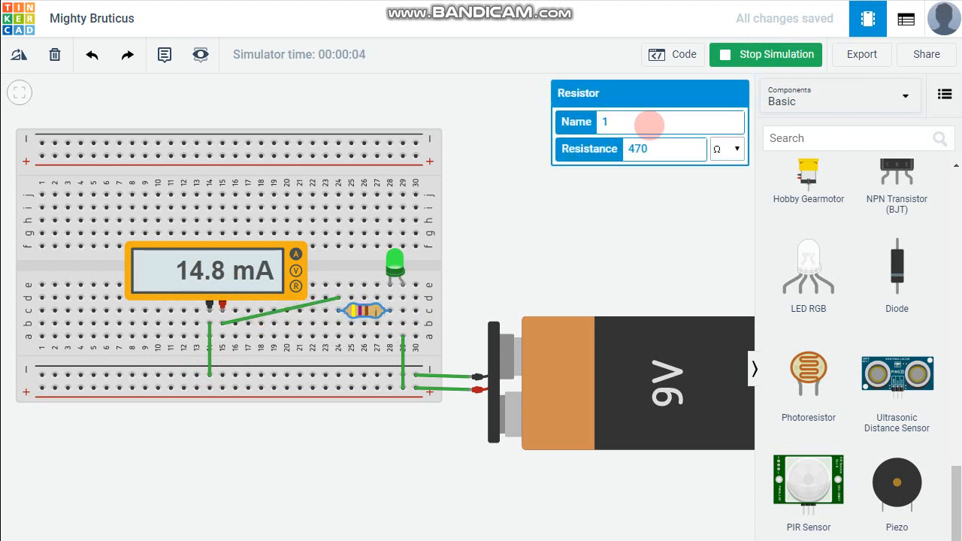
double_click(692, 149)
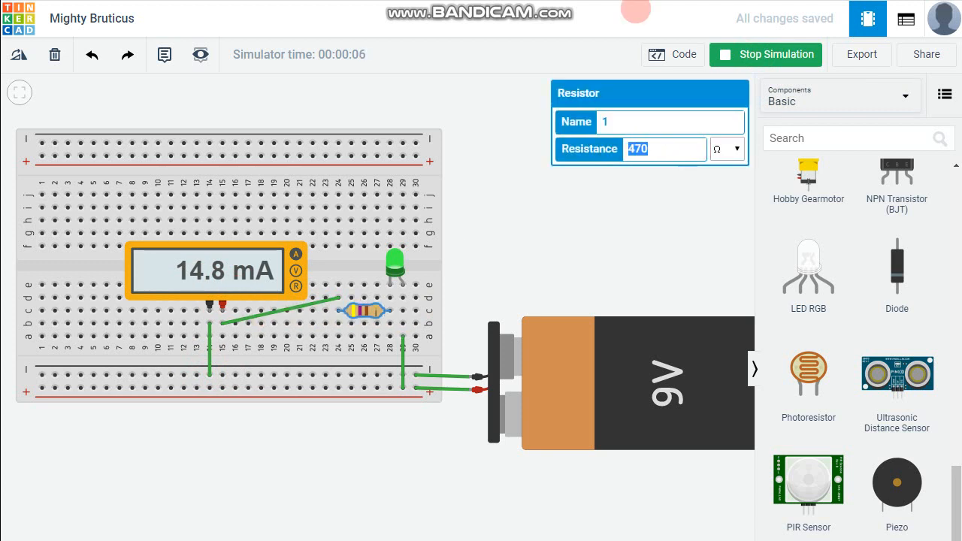
type("100")
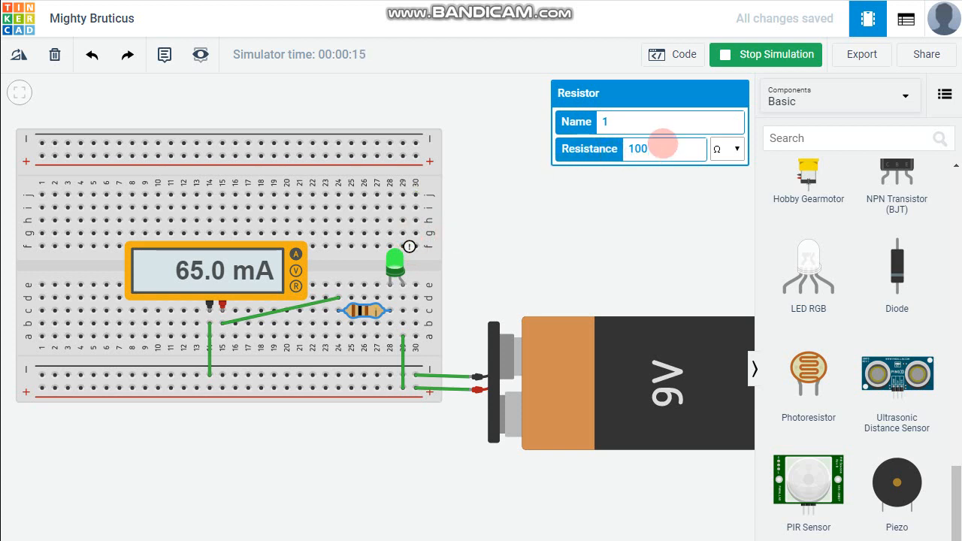
type("0")
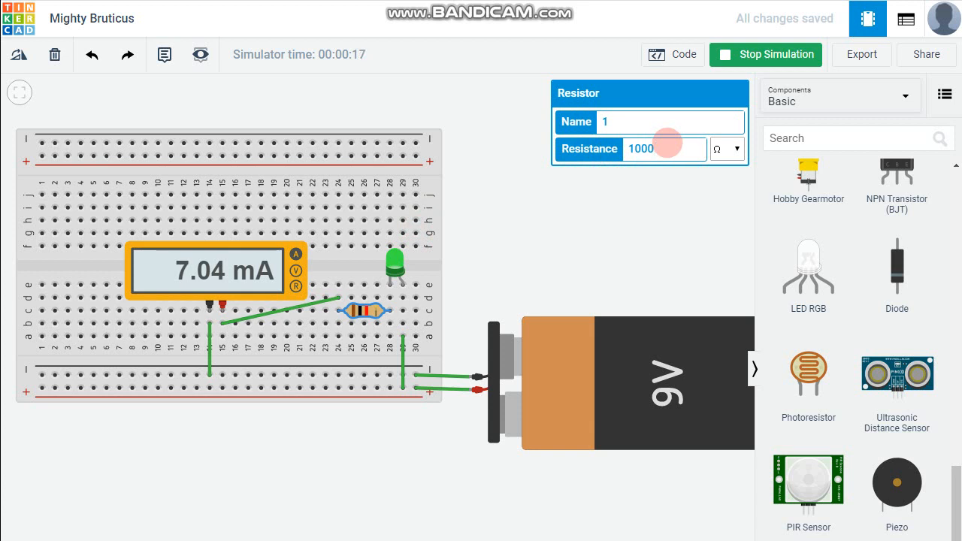